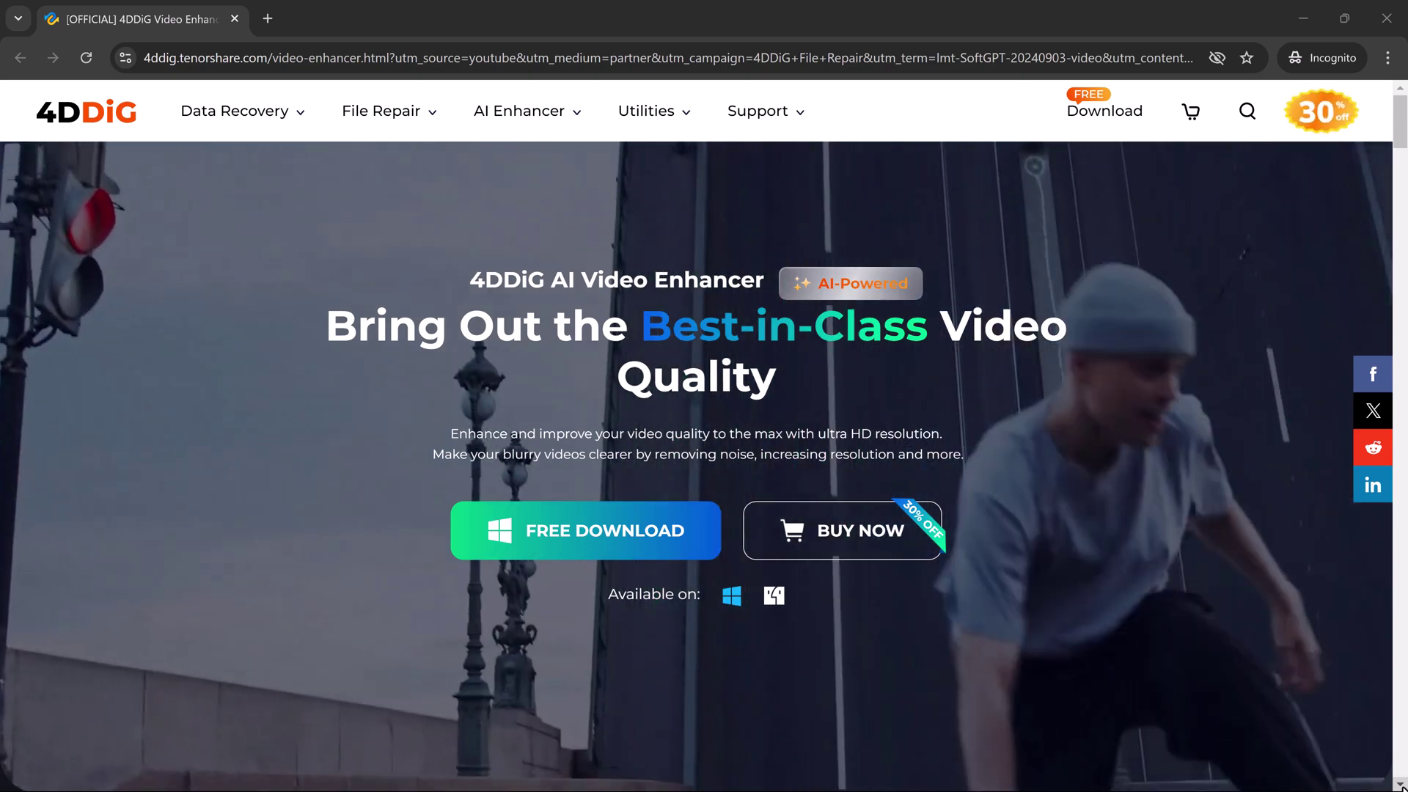
- Scroll down the 4DDiG AI Video Enhancer web page past its Why Choose statistics
scroll(696, 441, down, 1)
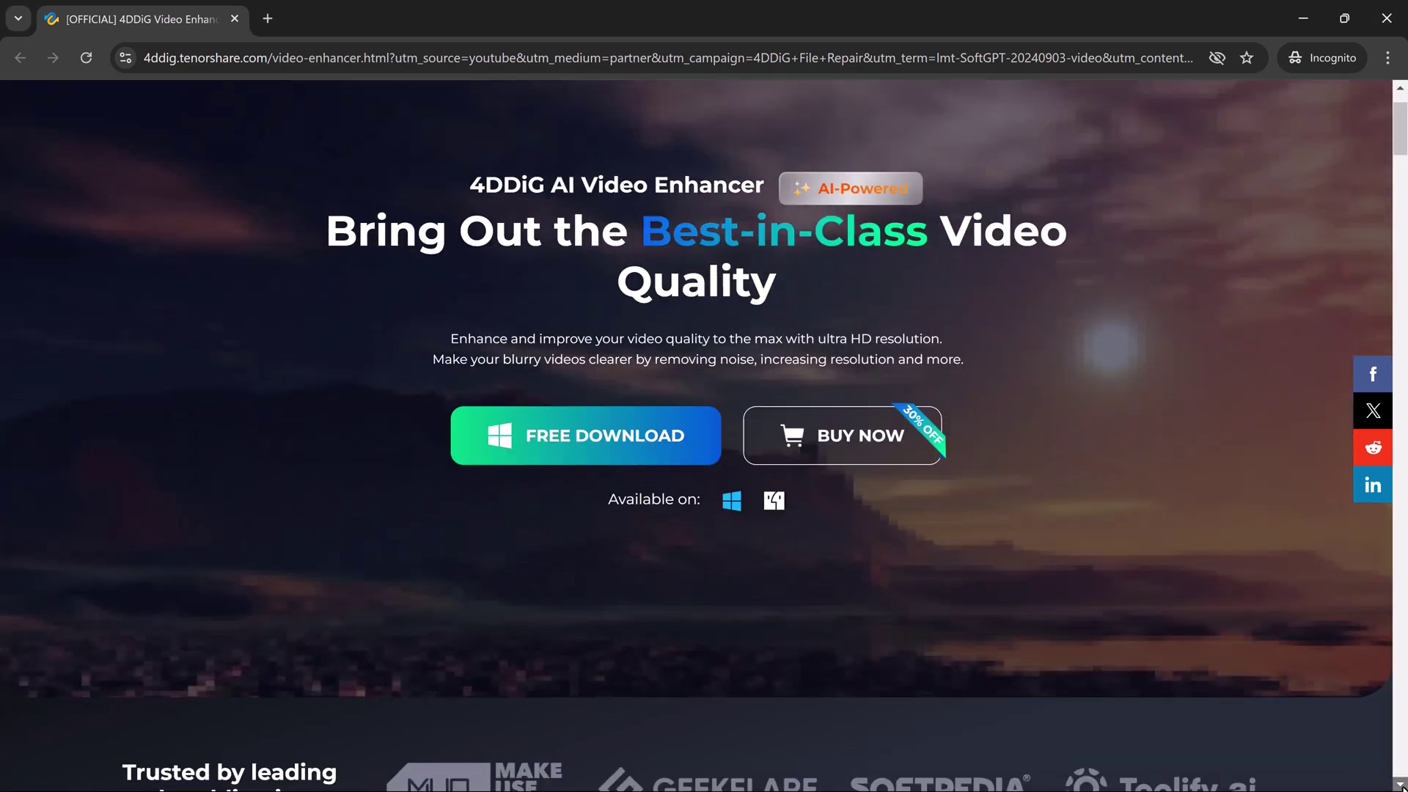
scroll(697, 440, down, 5)
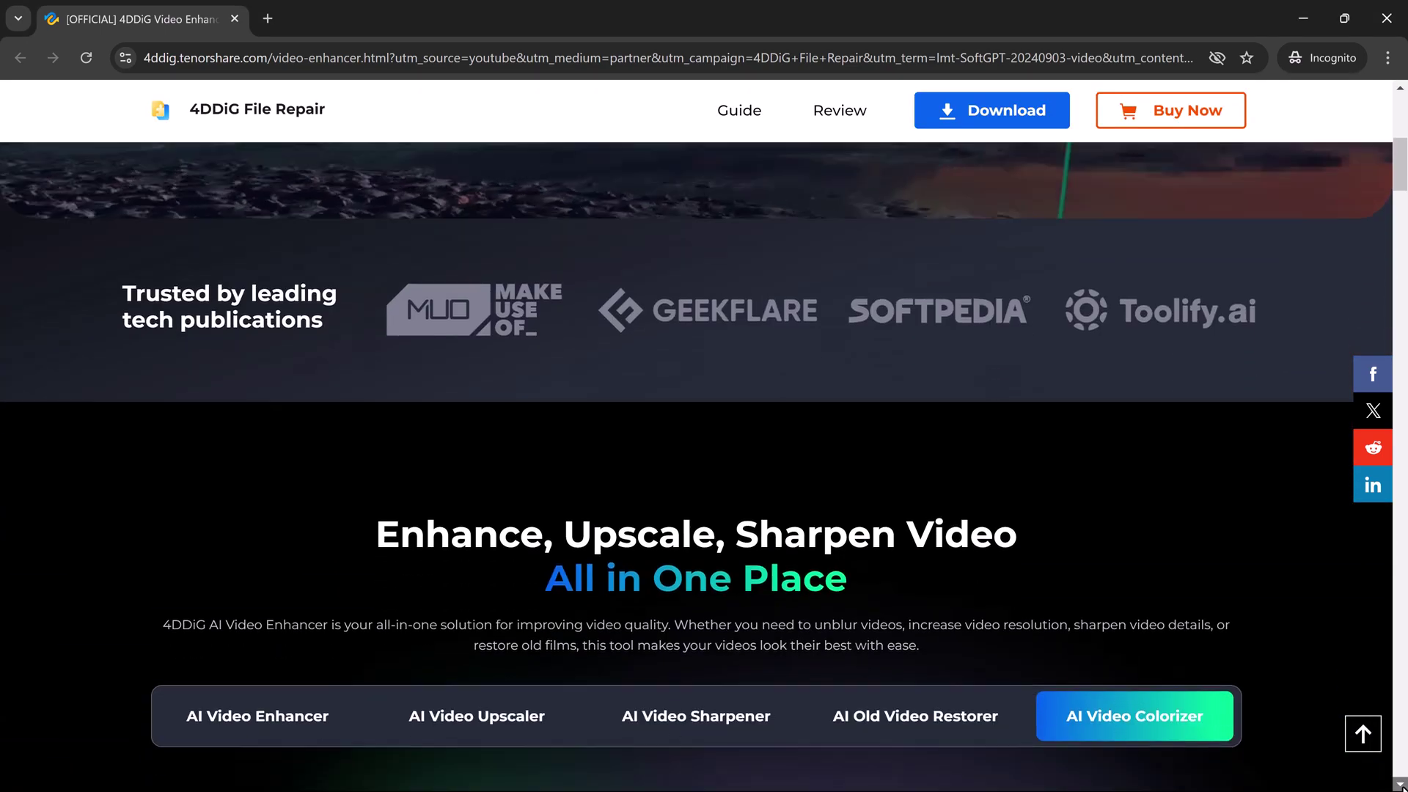
scroll(697, 440, down, 4)
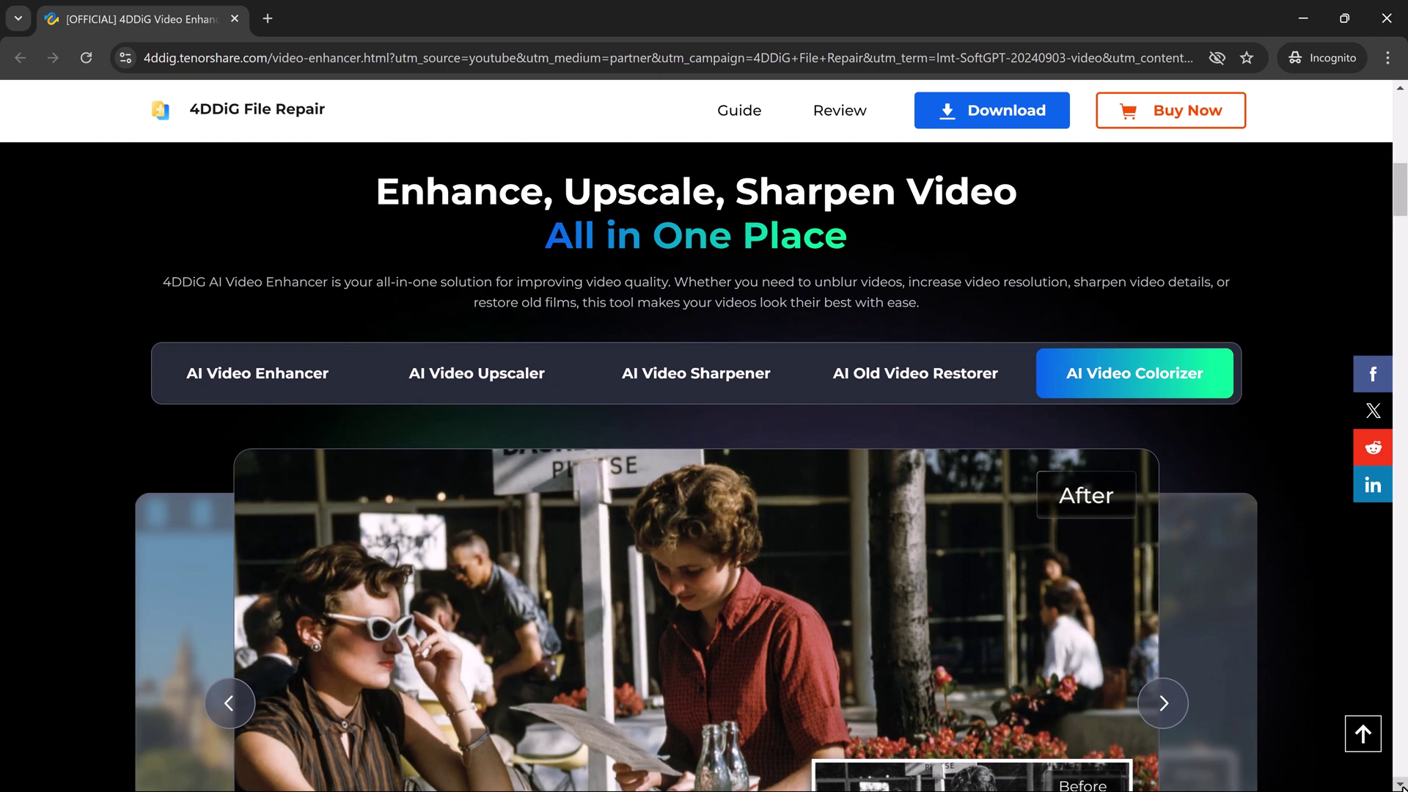
scroll(696, 441, down, 2)
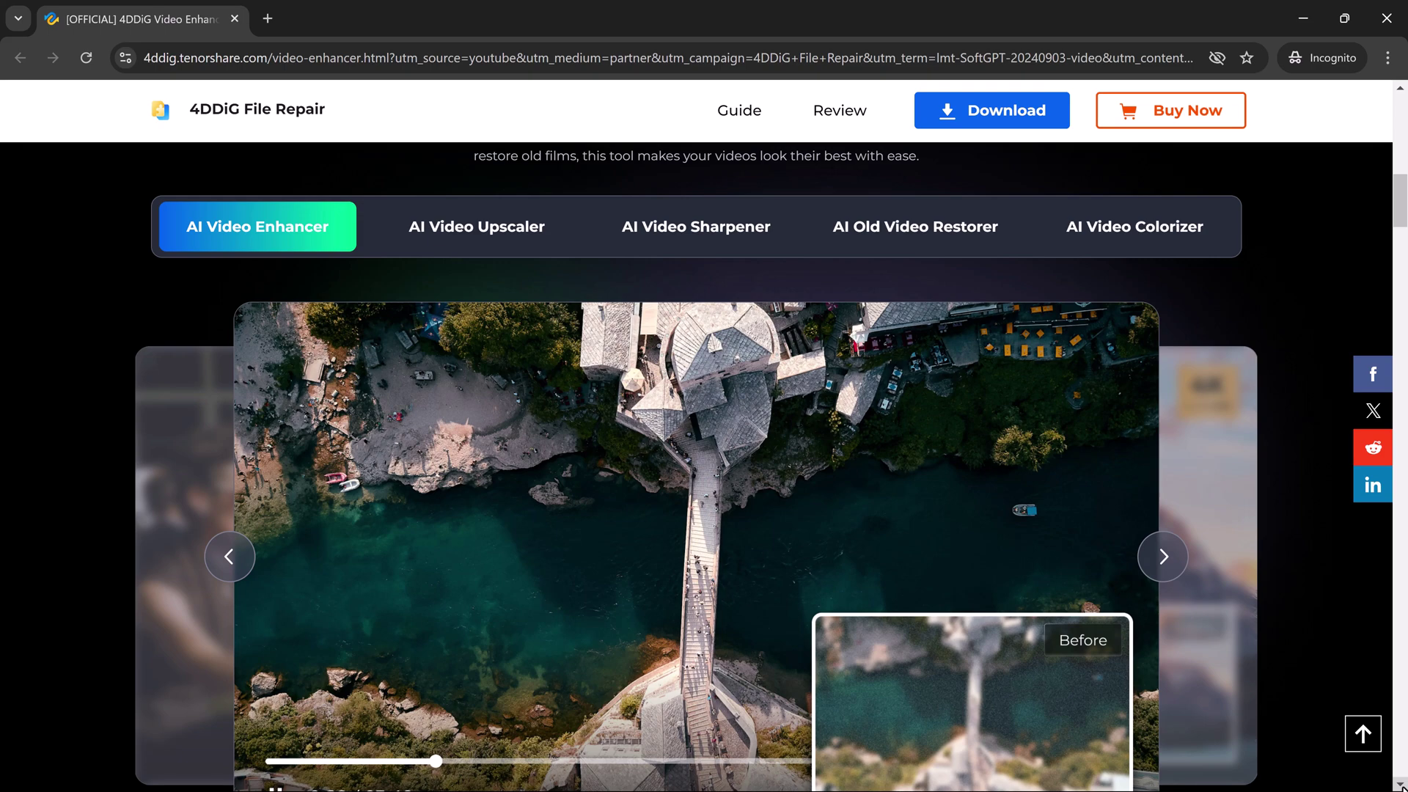
scroll(697, 440, down, 5)
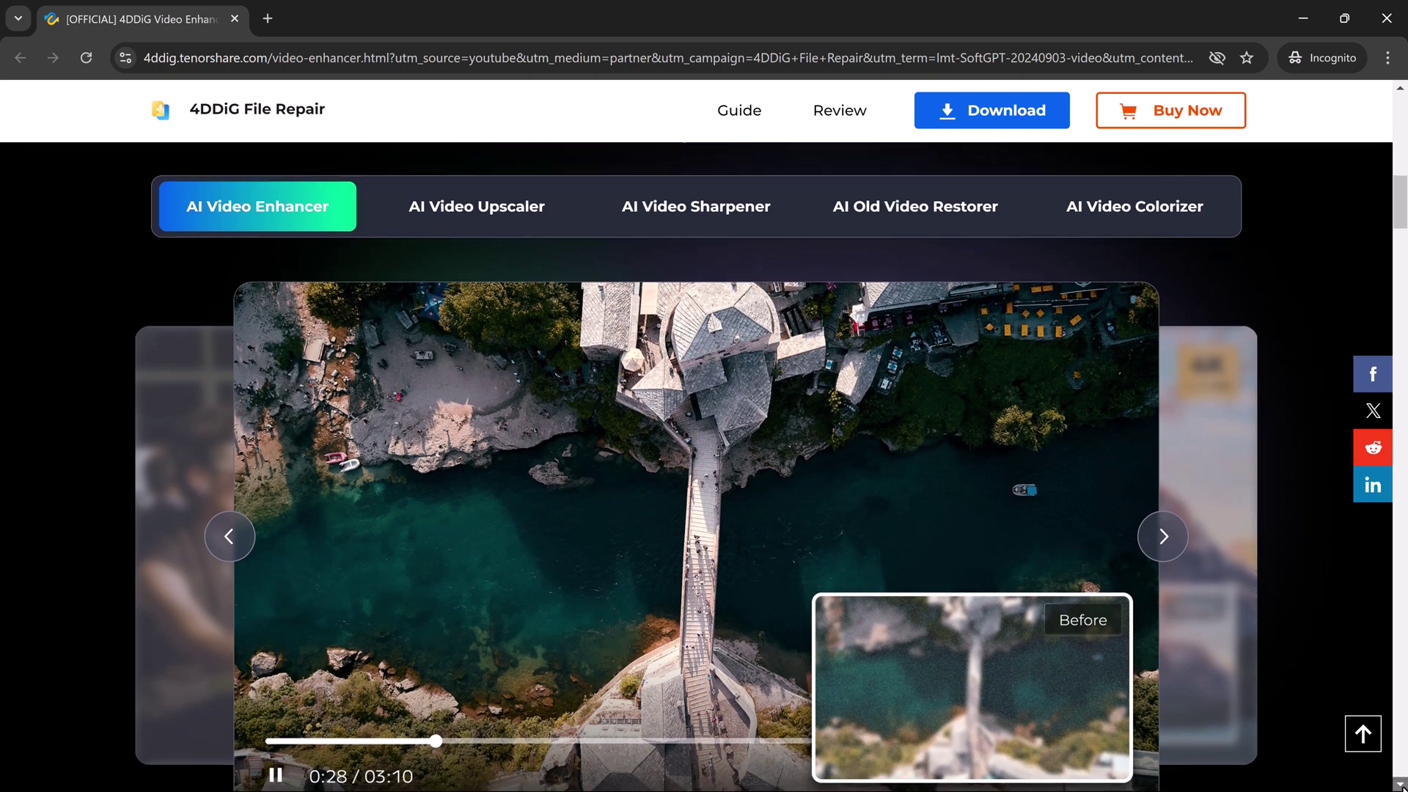
scroll(696, 441, down, 4)
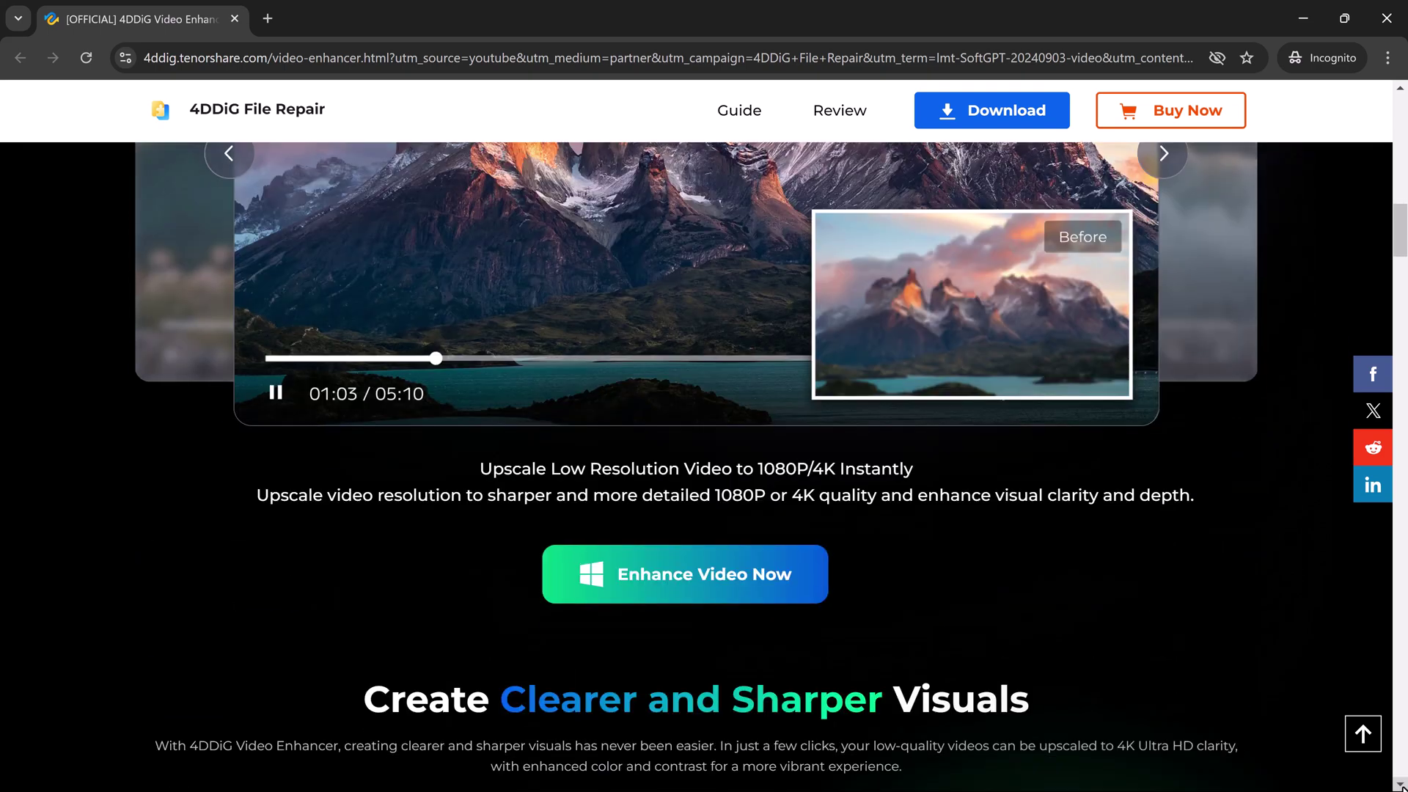
scroll(696, 441, down, 3)
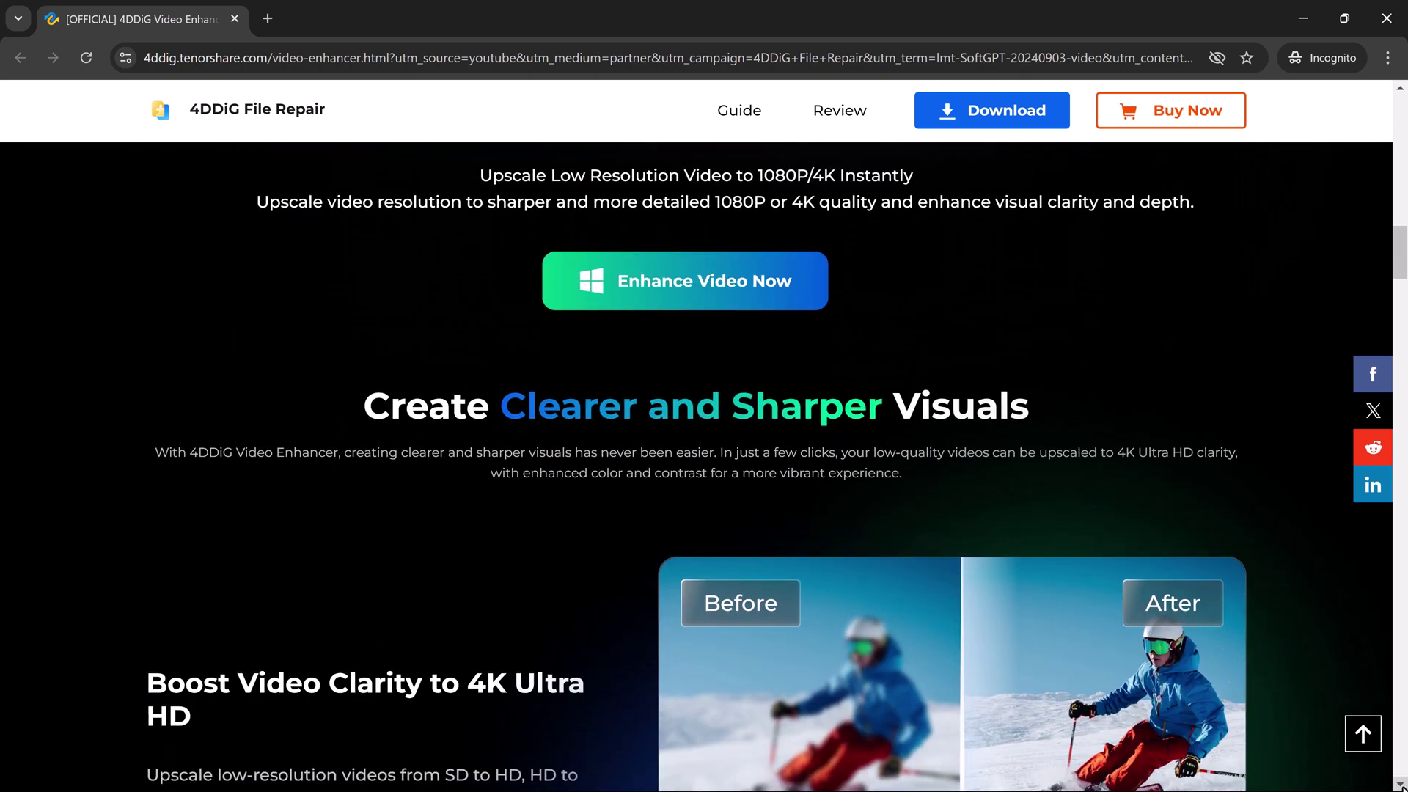
scroll(697, 440, down, 1)
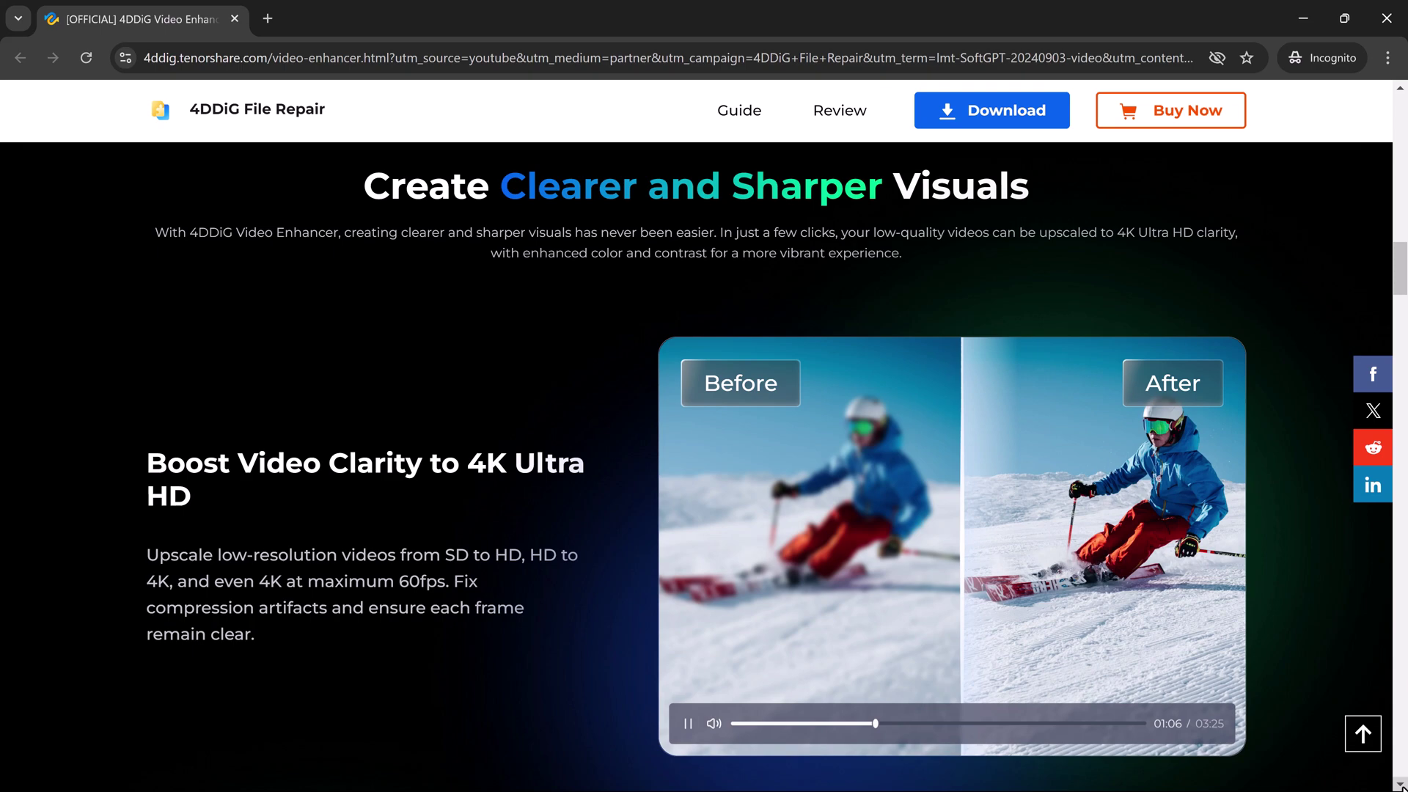
scroll(697, 440, down, 12)
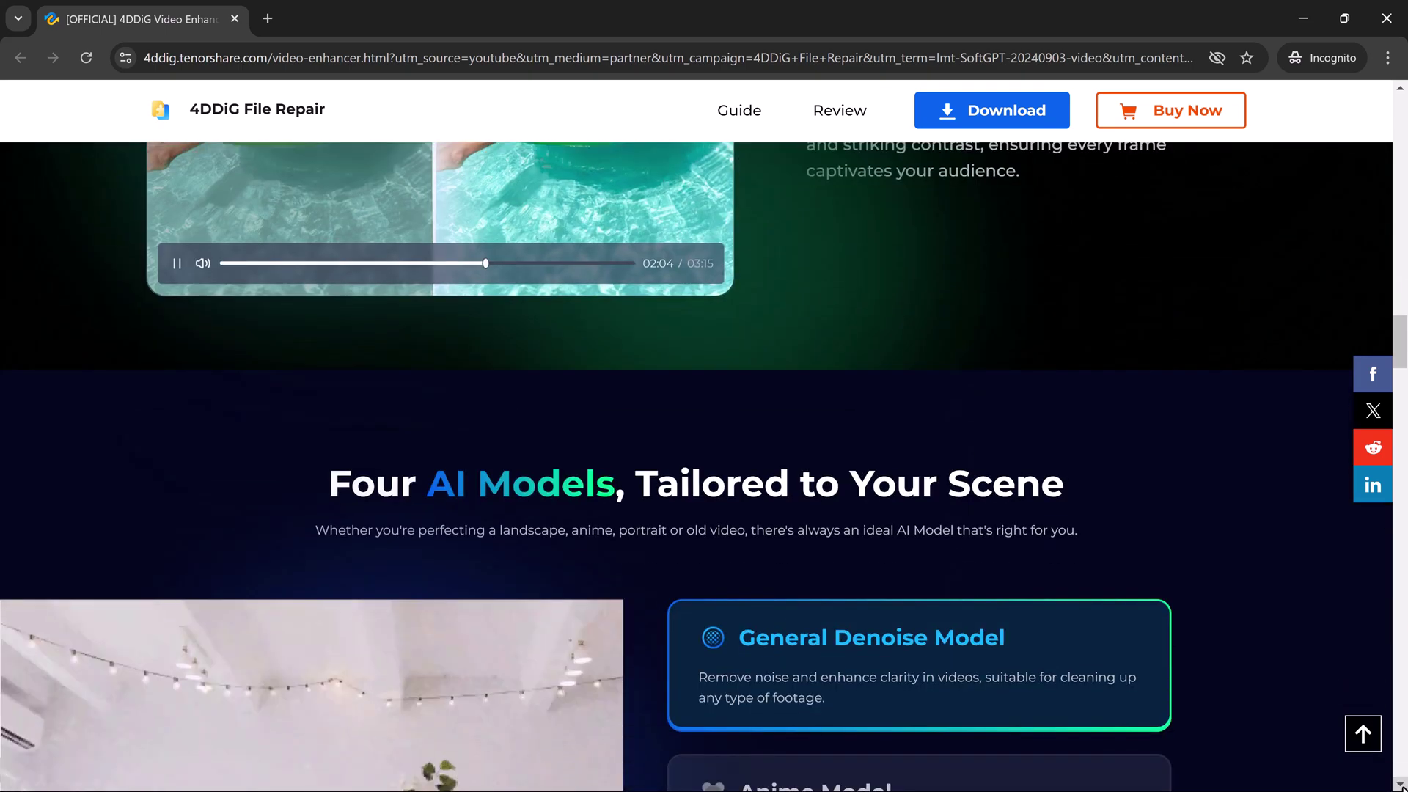
scroll(697, 439, down, 4)
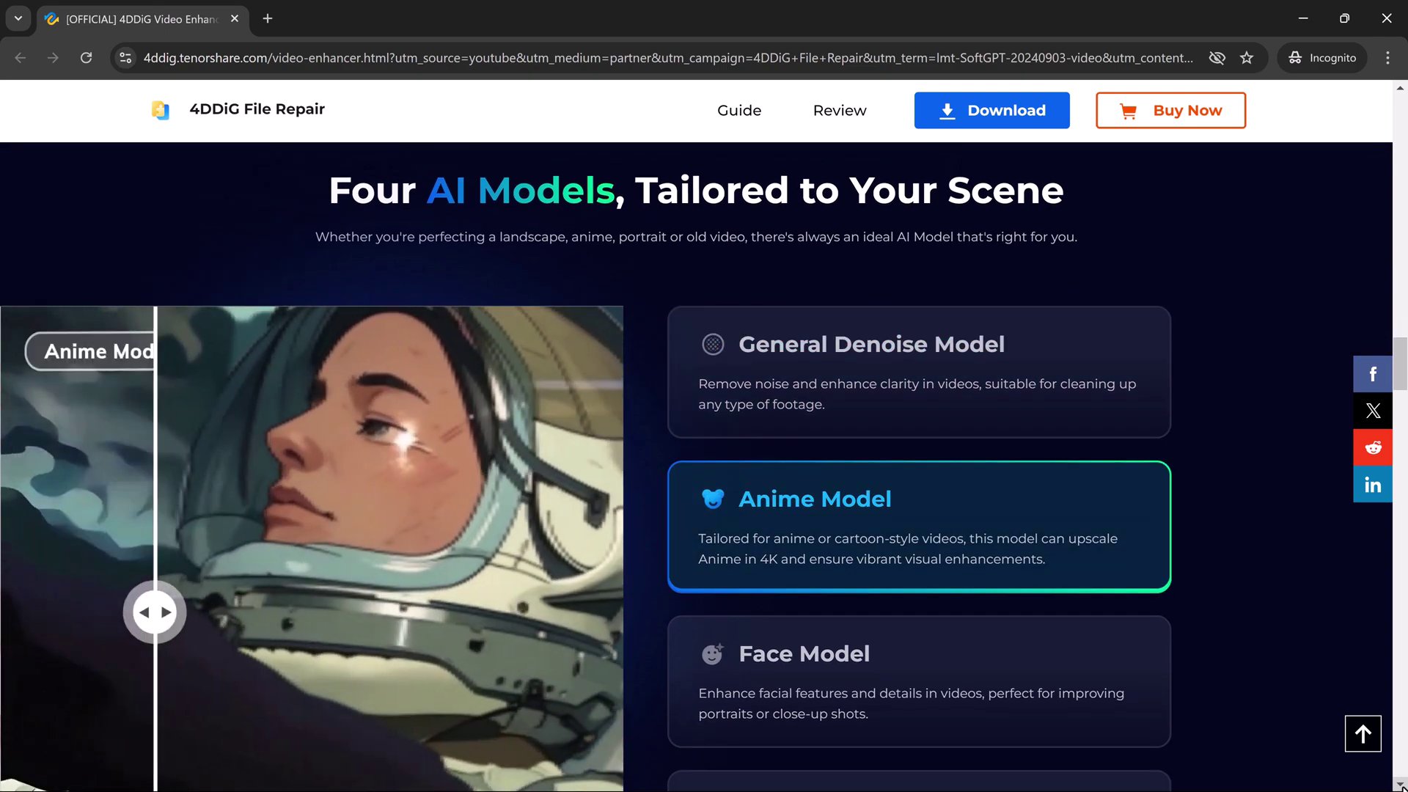
scroll(697, 440, down, 1)
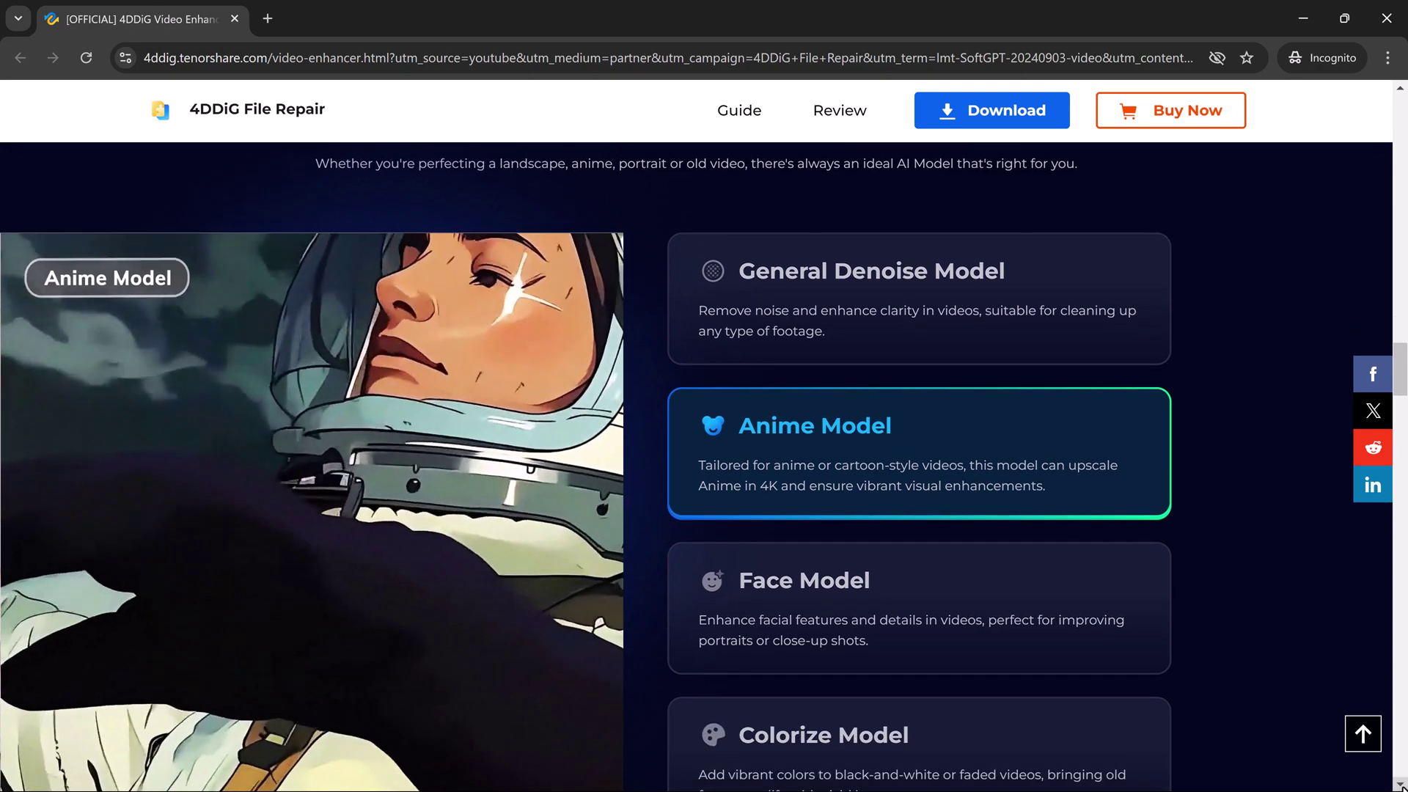
scroll(697, 440, down, 10)
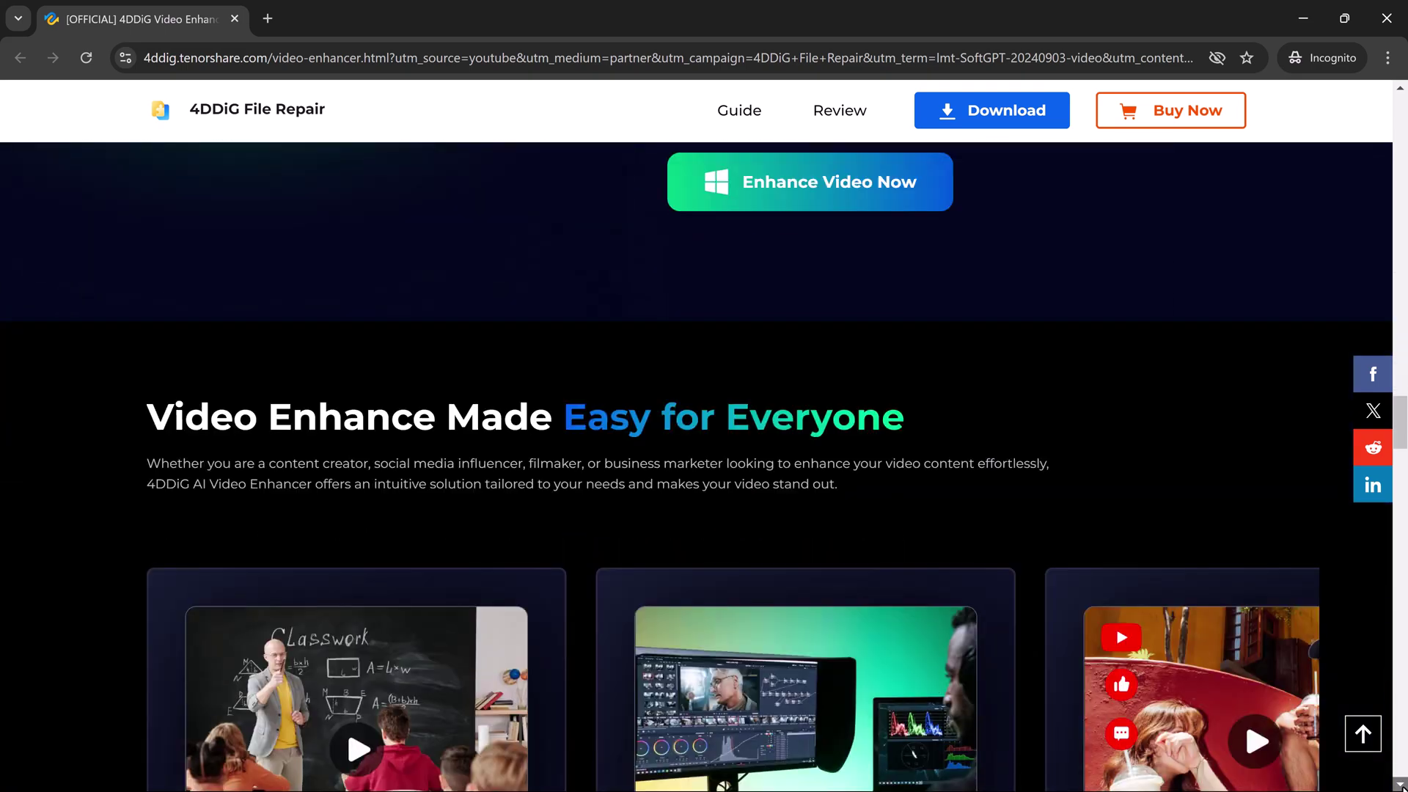
scroll(697, 440, down, 4)
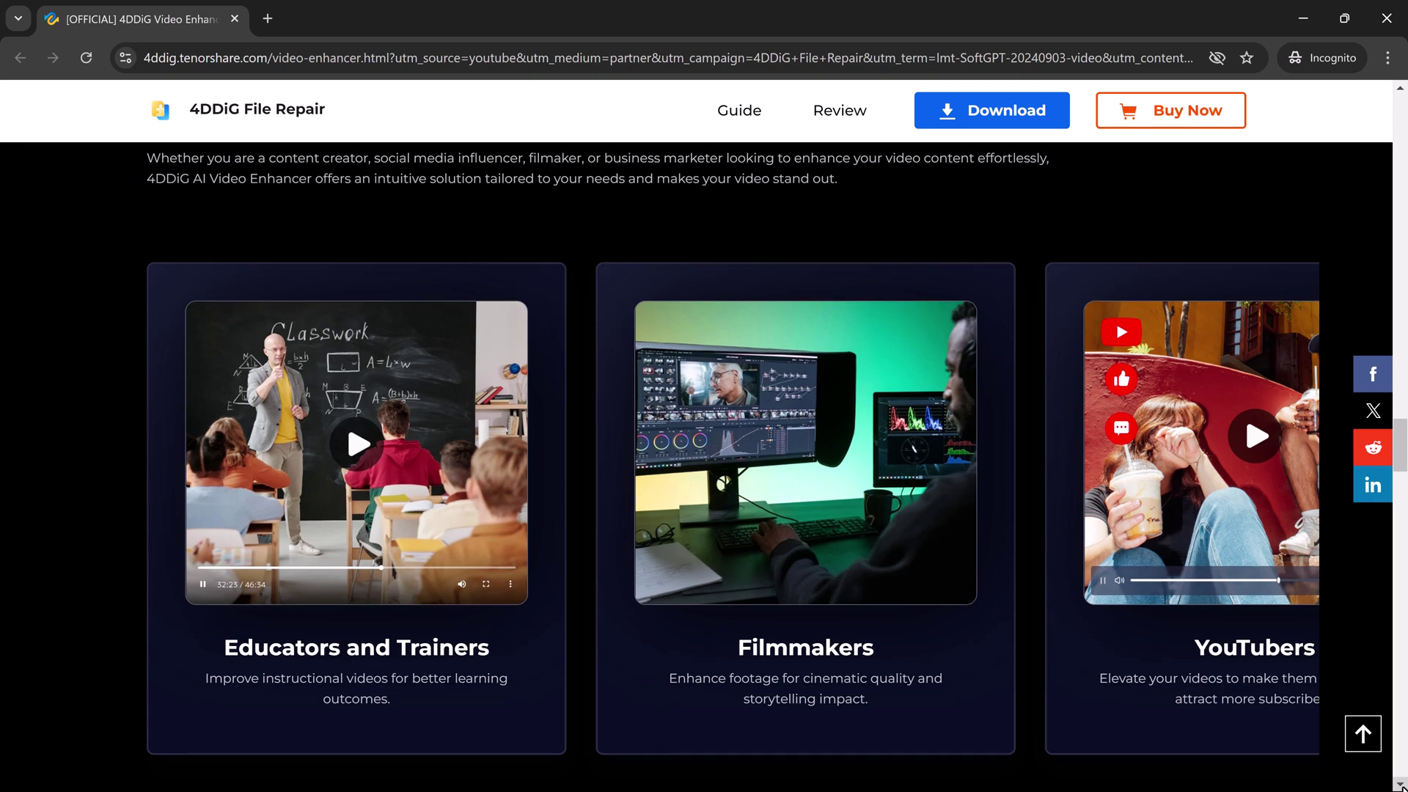
scroll(696, 440, down, 9)
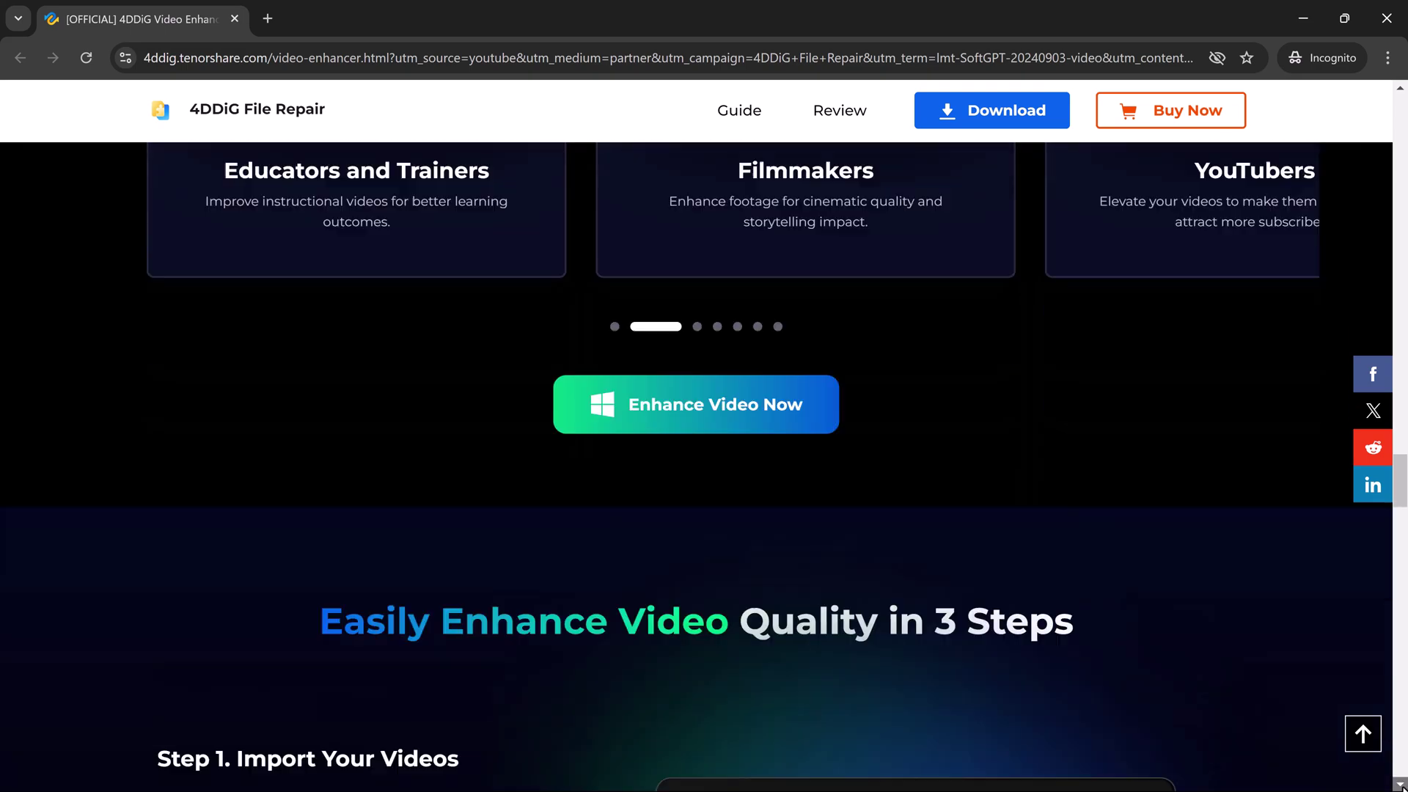
scroll(696, 441, down, 3)
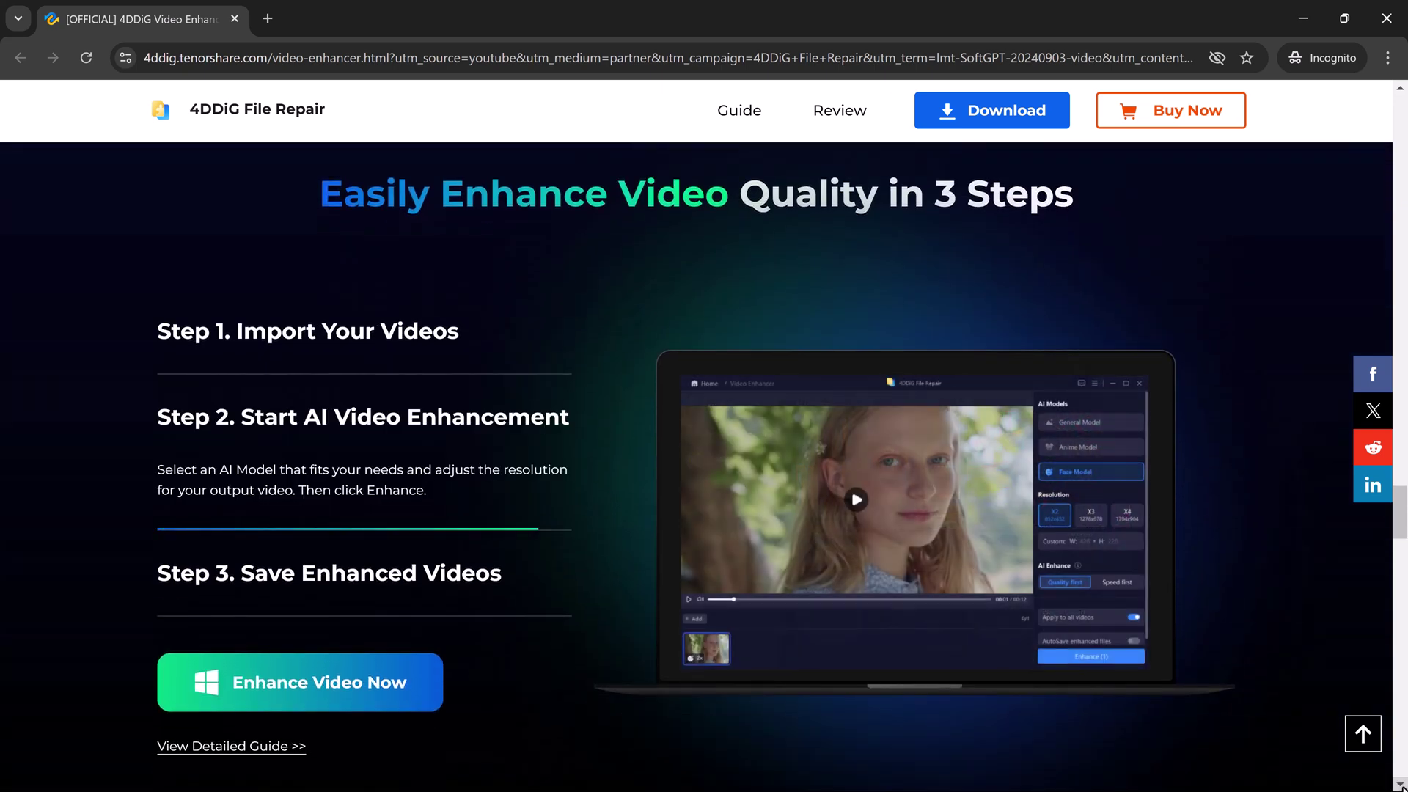
scroll(697, 440, down, 9)
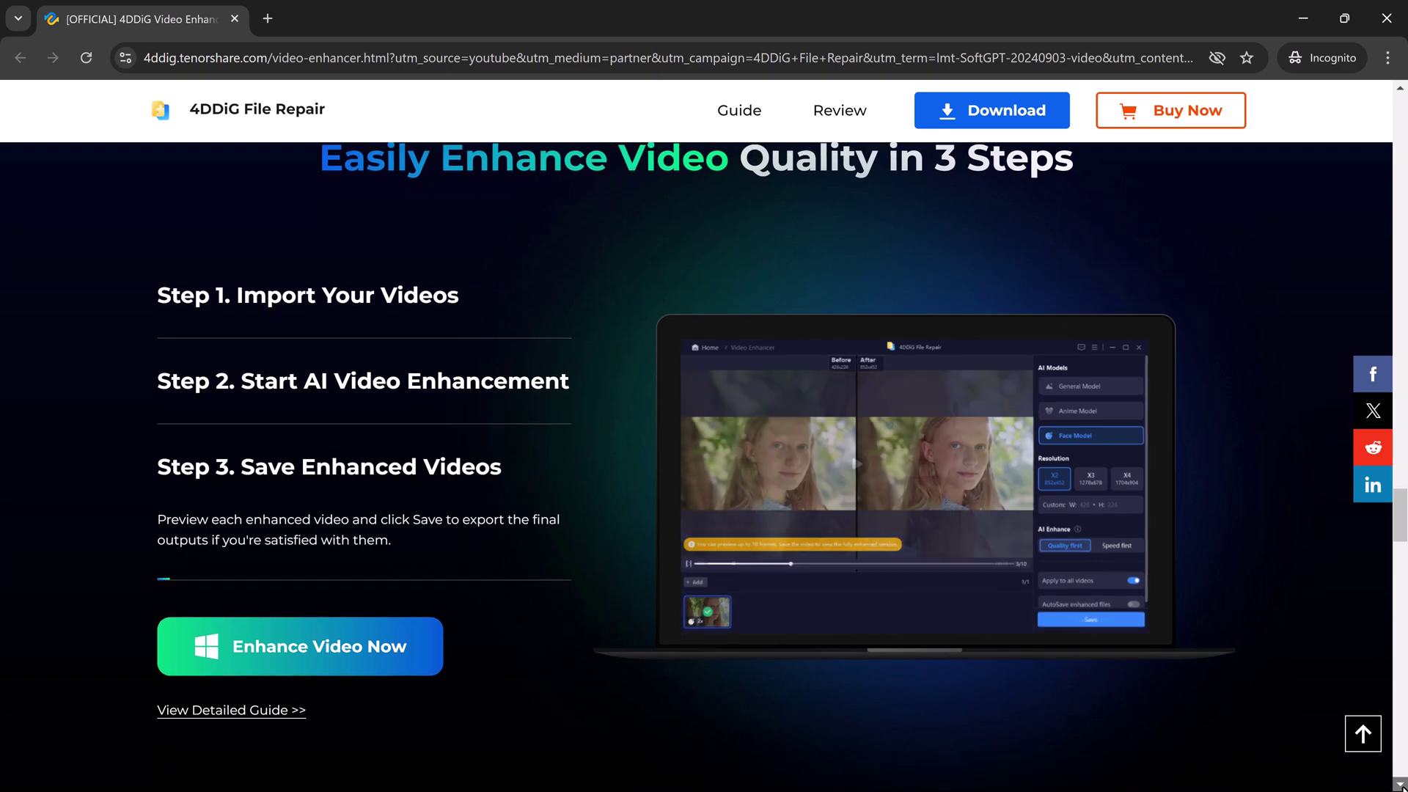
scroll(744, 467, down, 1)
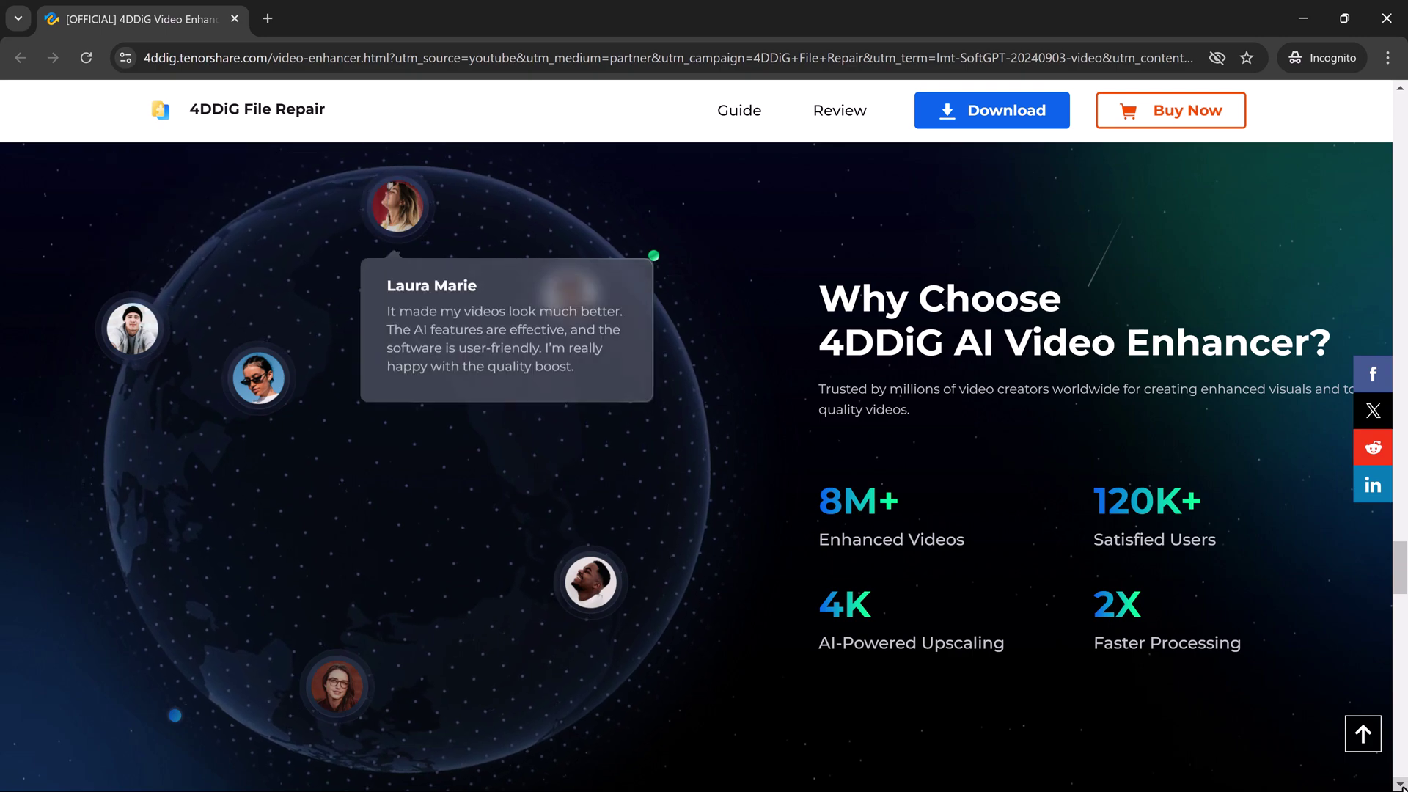
scroll(704, 467, down, 8)
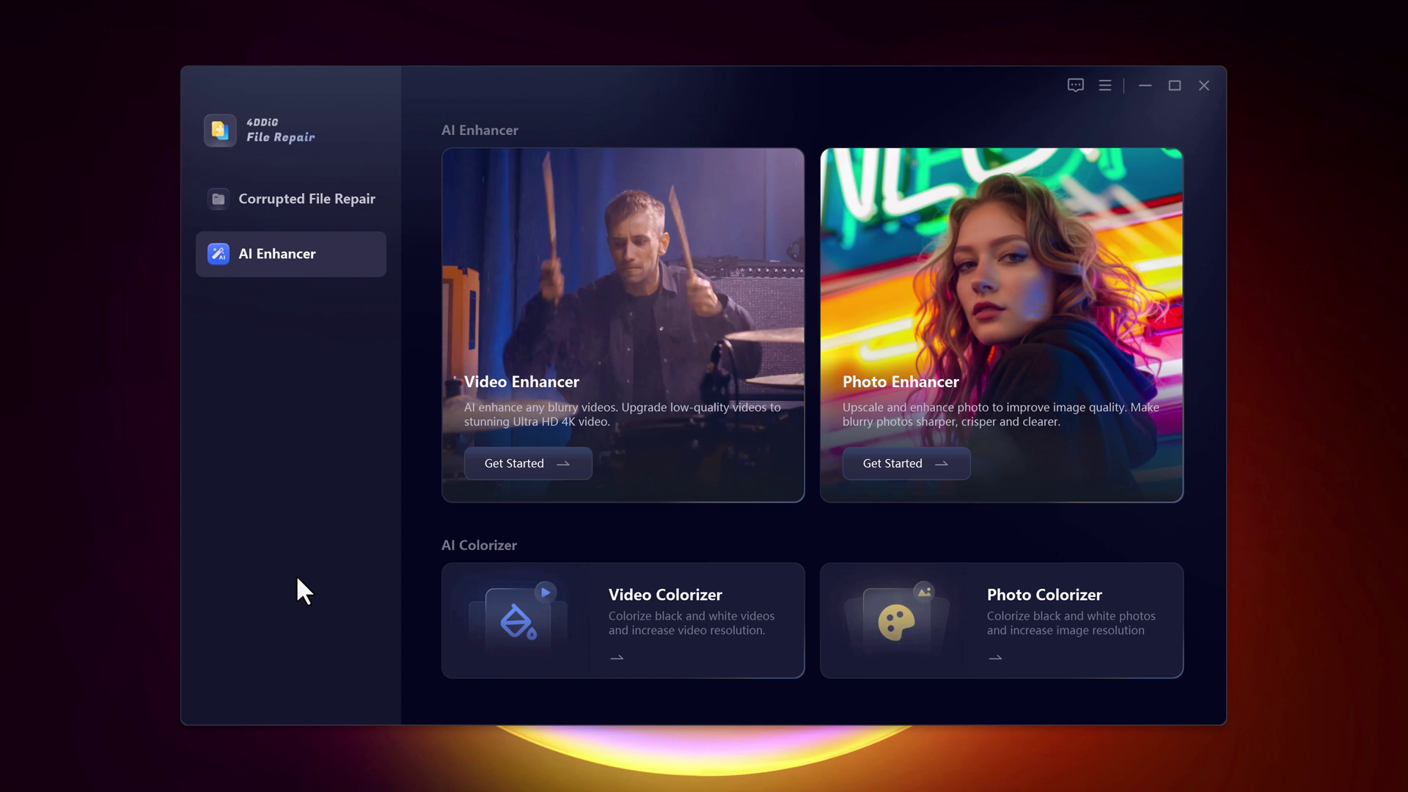
mouse_move(620, 418)
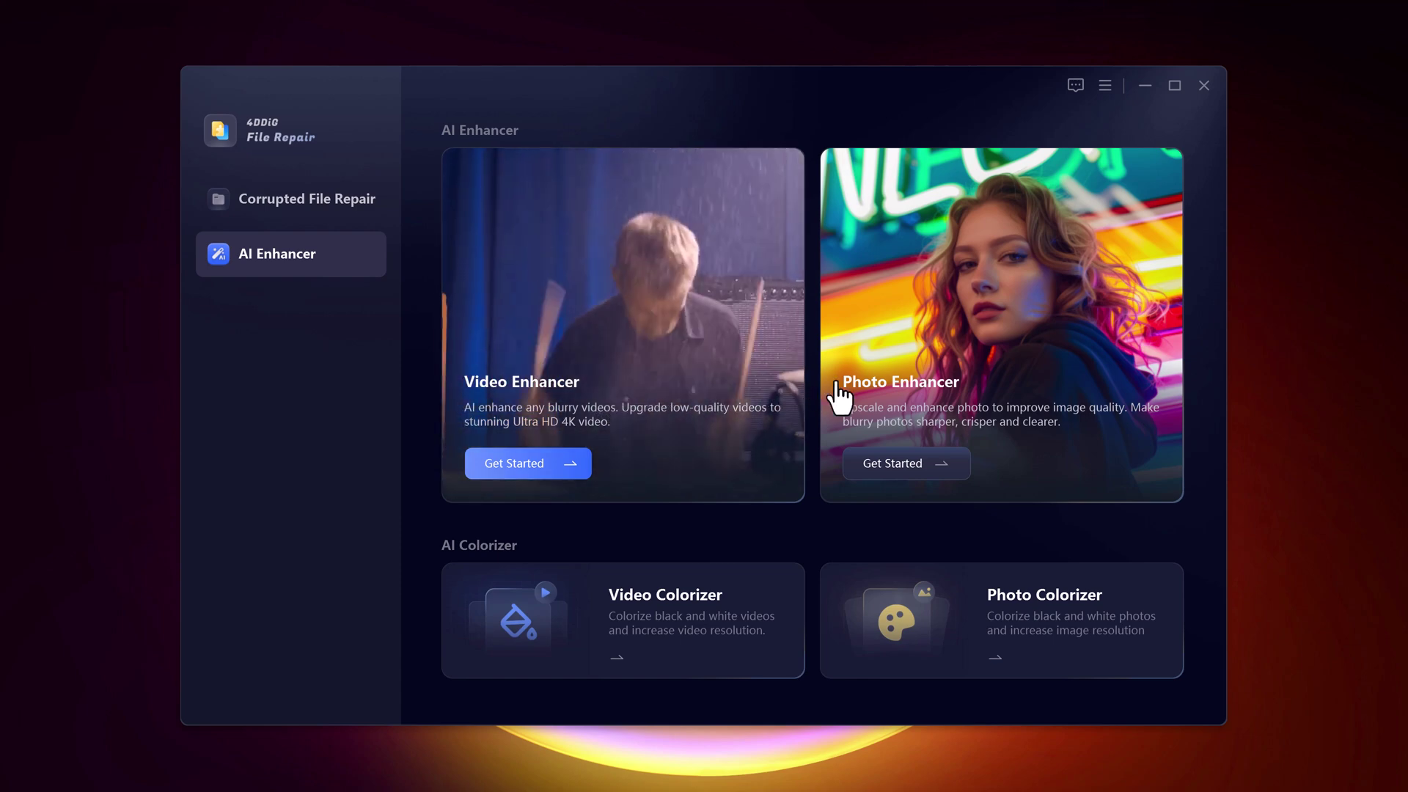
mouse_move(918, 399)
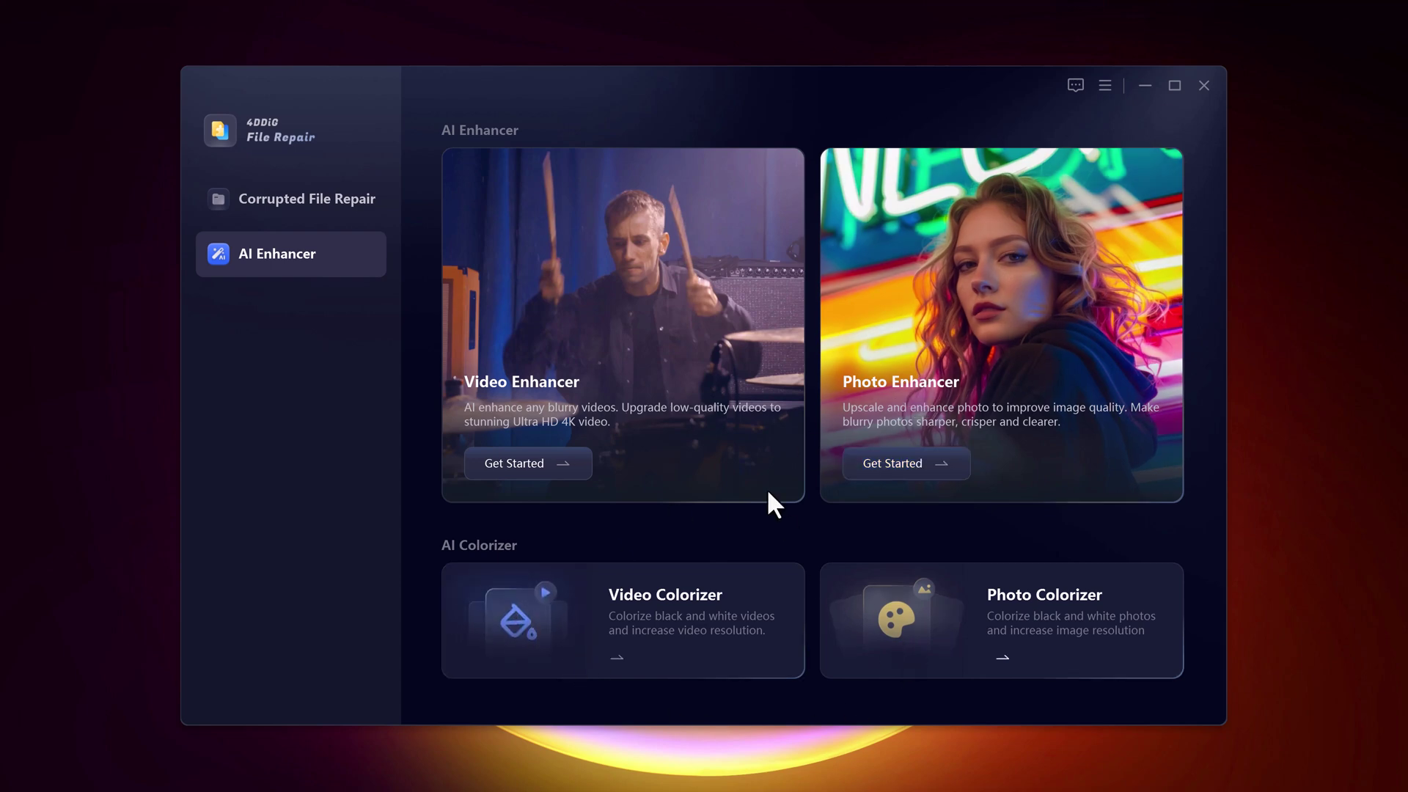
- Load the second sample video (woman in headscarf) into Video Enhancer with Face Model at X2 2048x1080
click(669, 336)
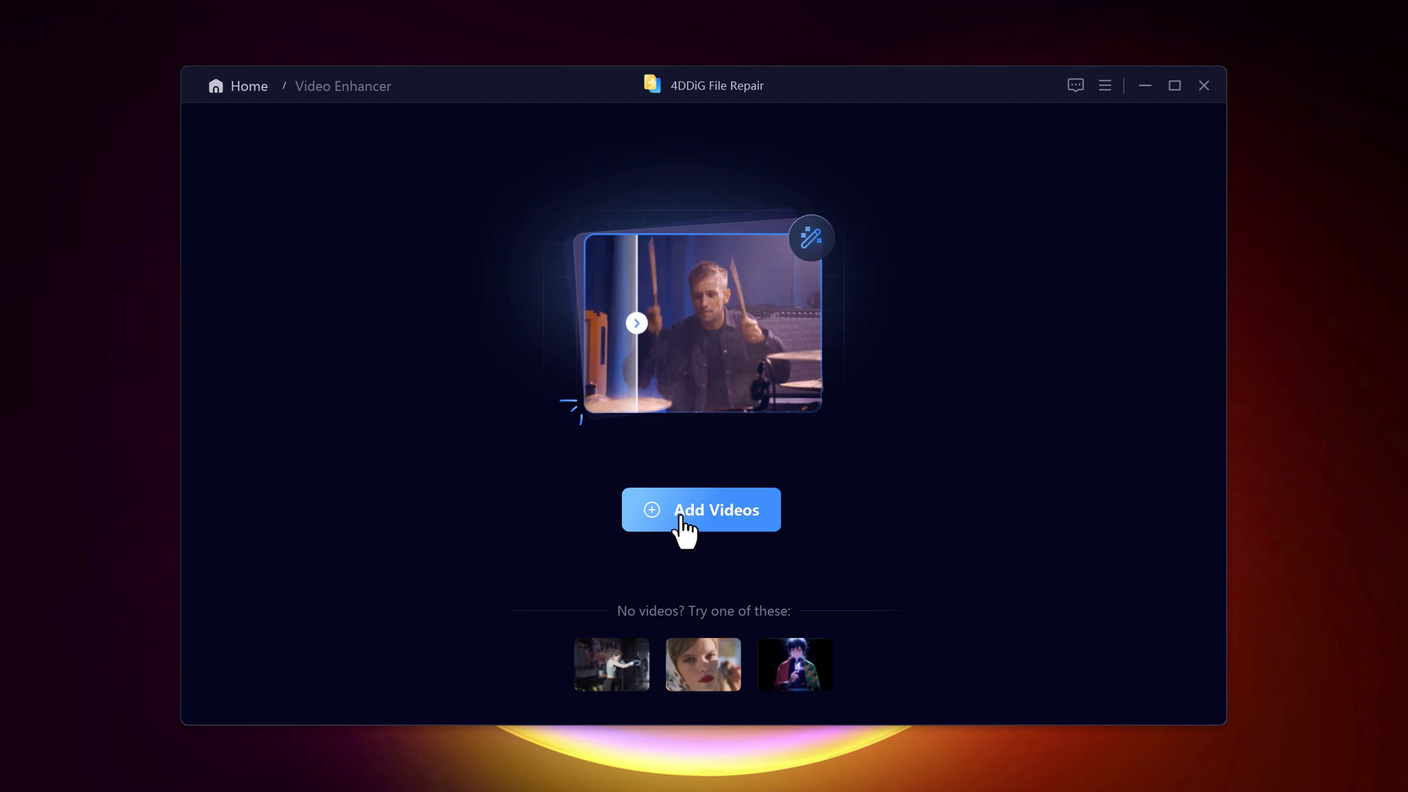
click(702, 668)
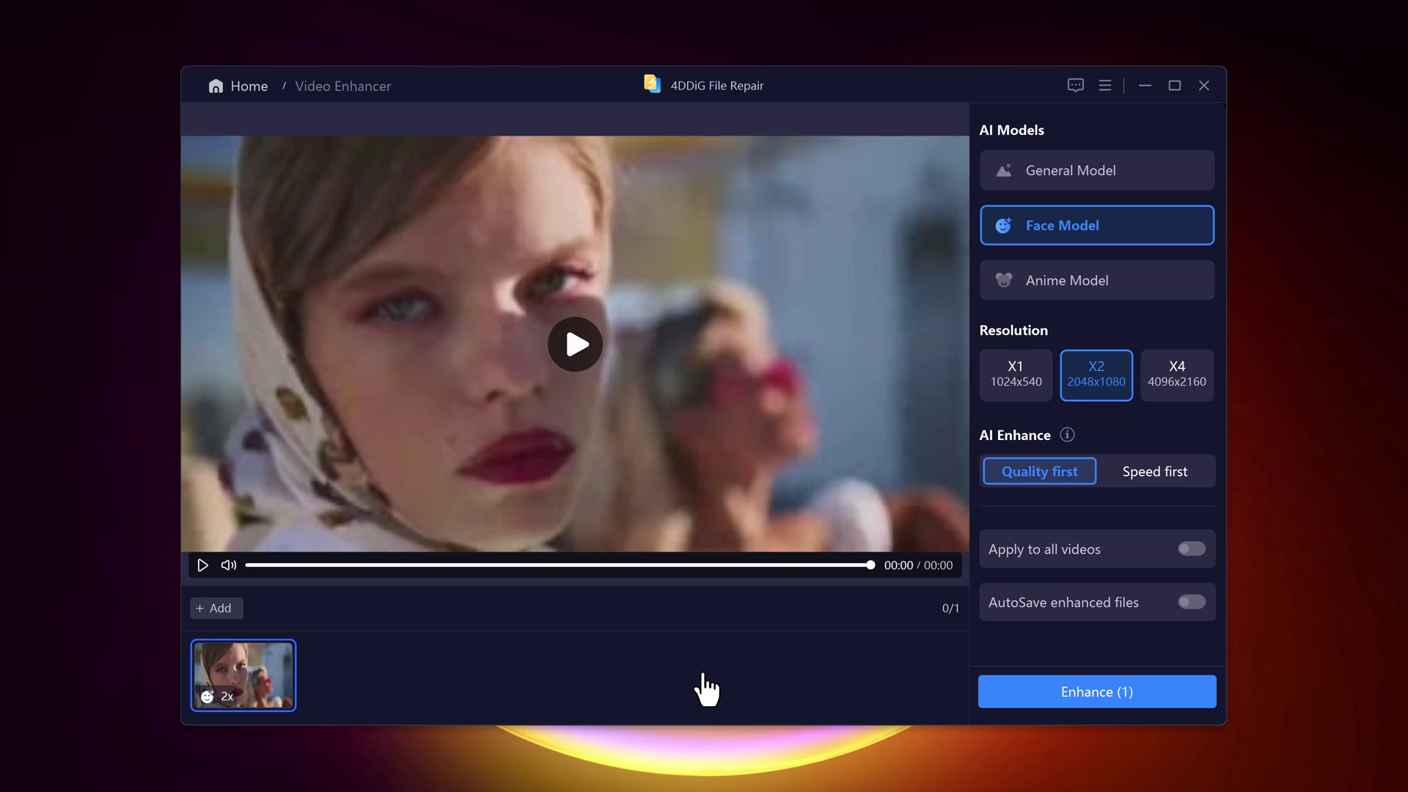
mouse_move(1099, 163)
mouse_move(1099, 224)
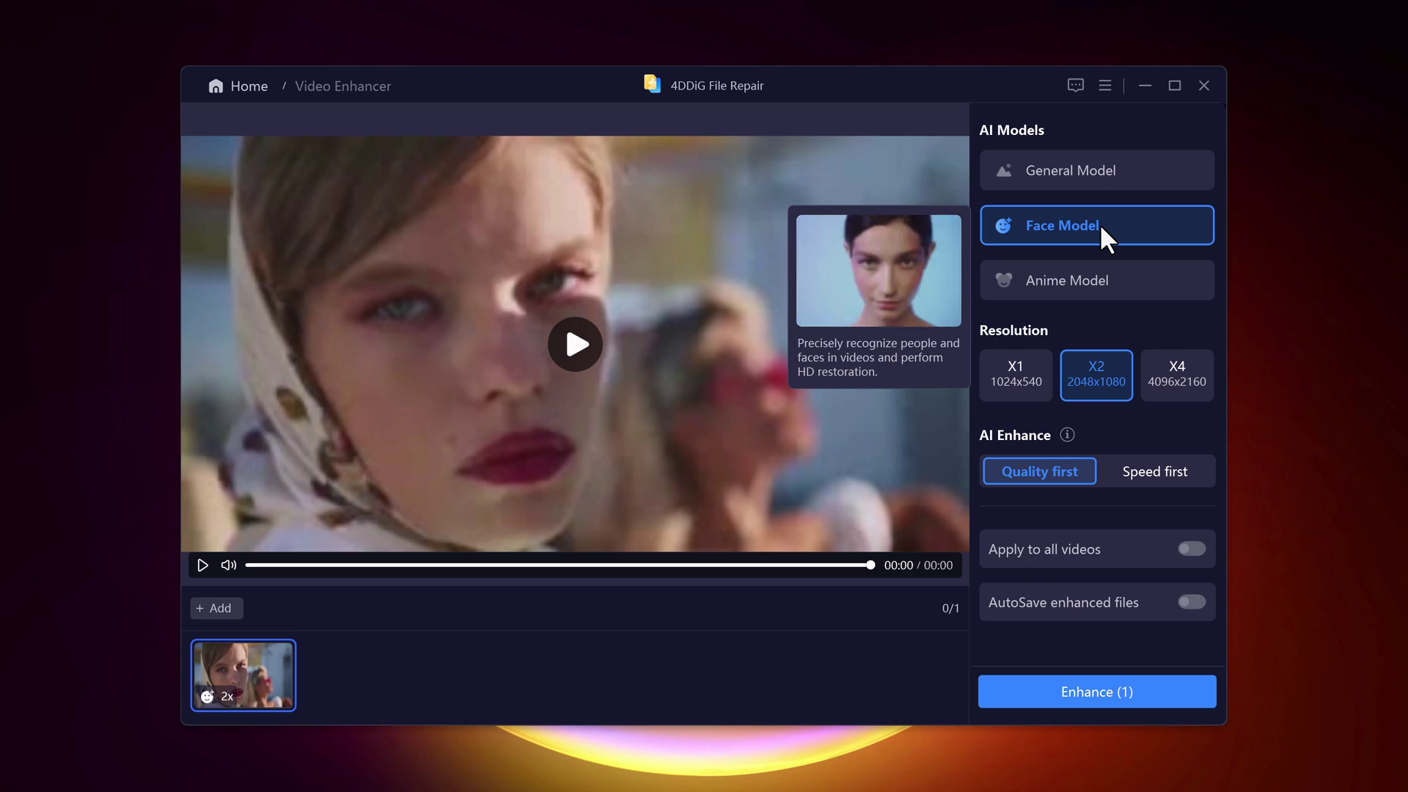
mouse_move(1100, 278)
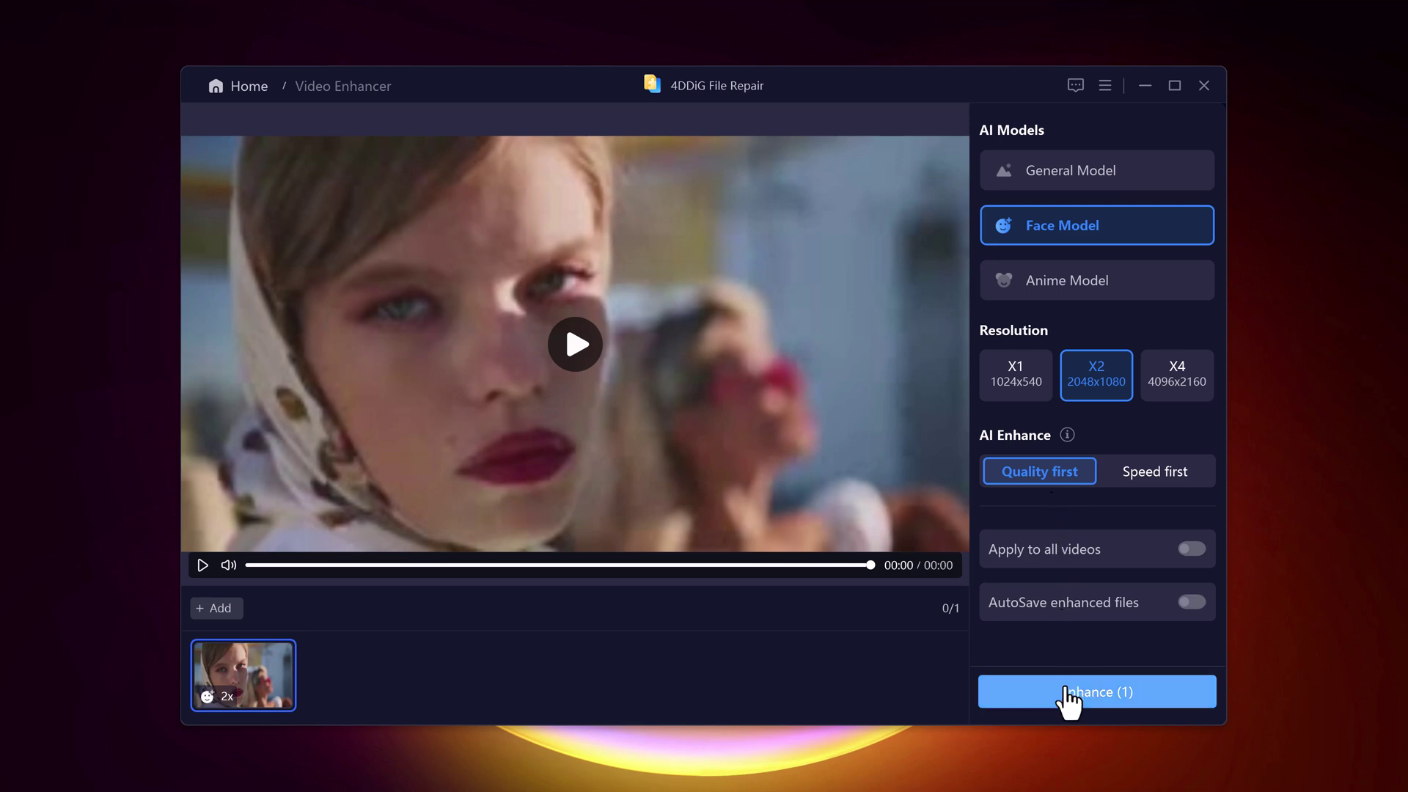
- Start enhancing the headscarf sample video with Face Model
click(1091, 704)
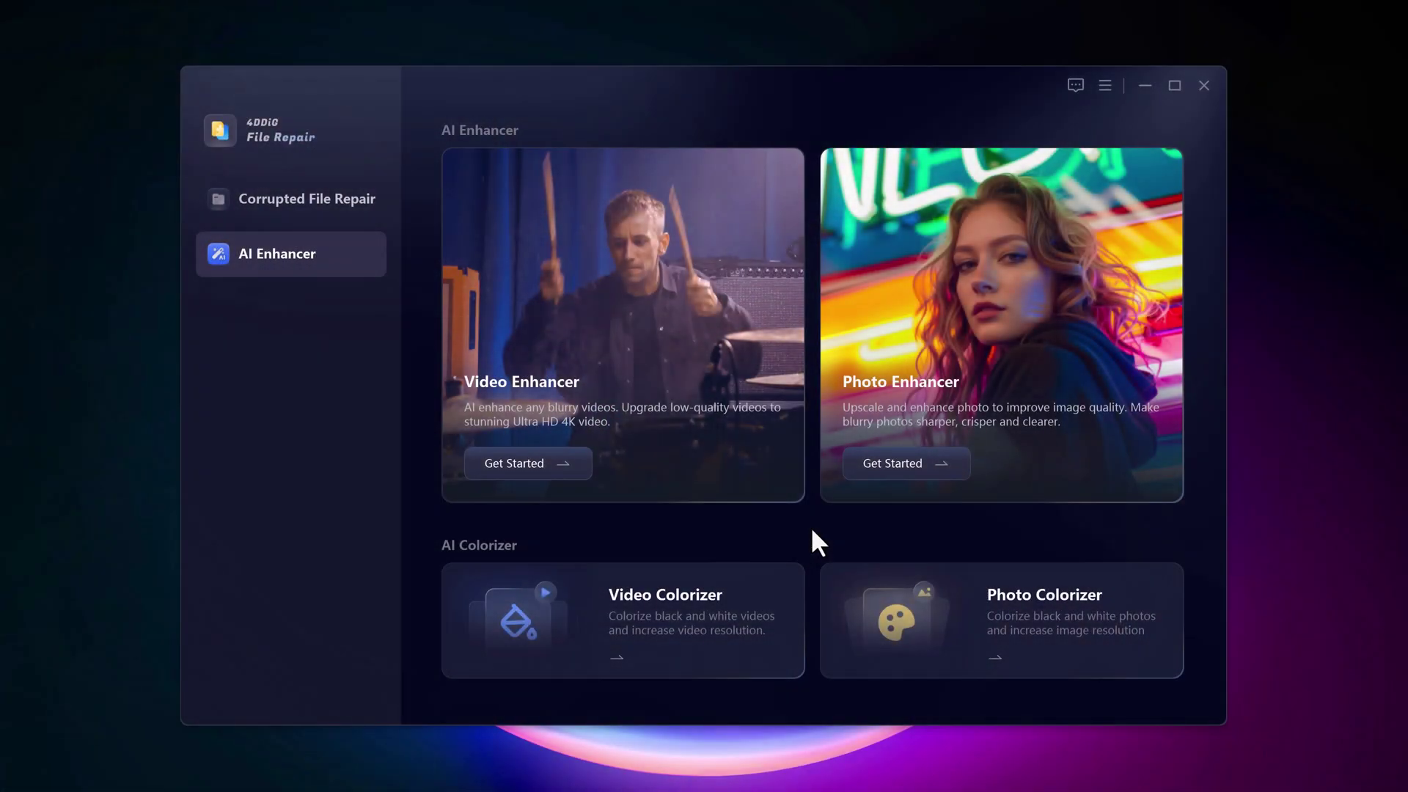
- Enhance sample portrait PhotoEnhance3.jpg in Photo Enhancer with Face Model at X2, giving 1686x1264
mouse_move(1021, 315)
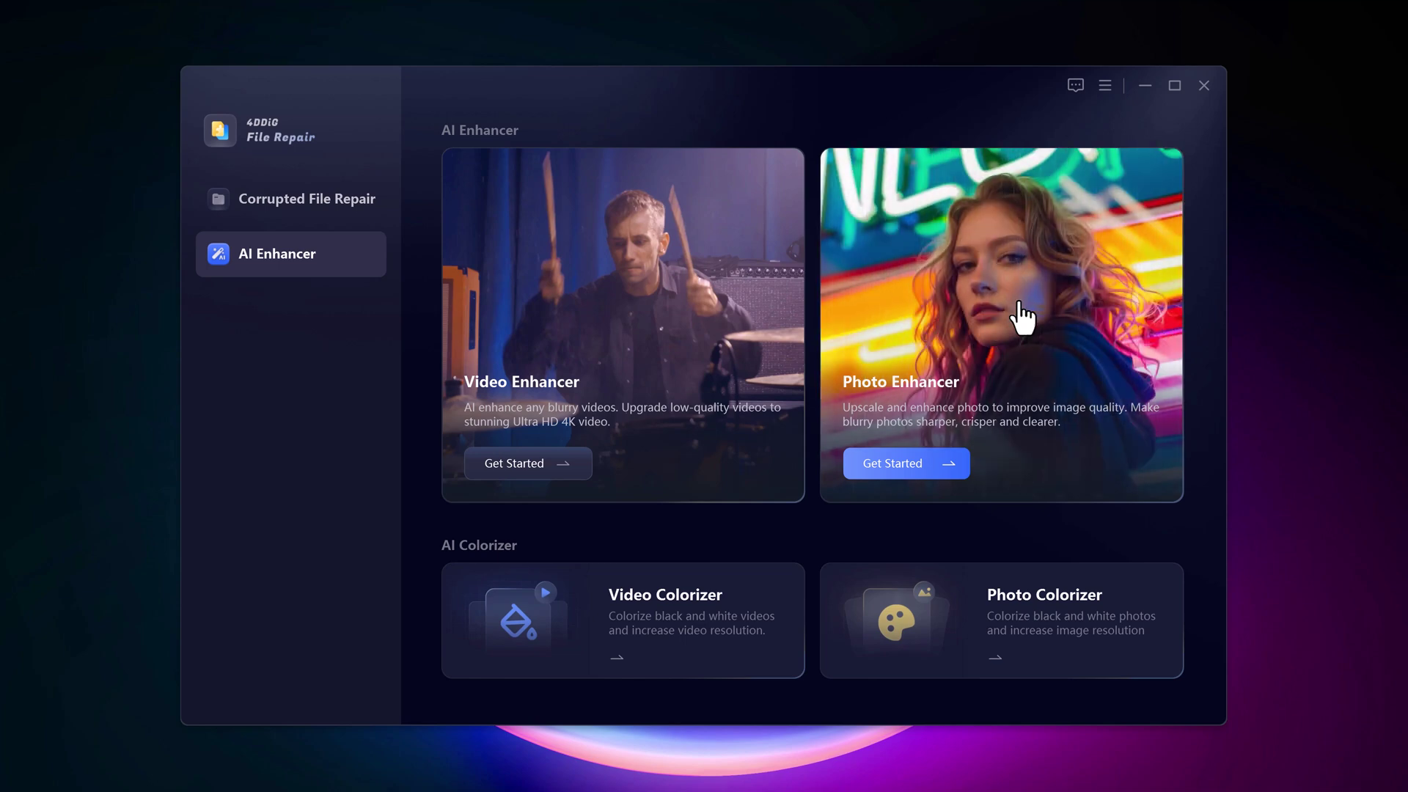
click(1022, 316)
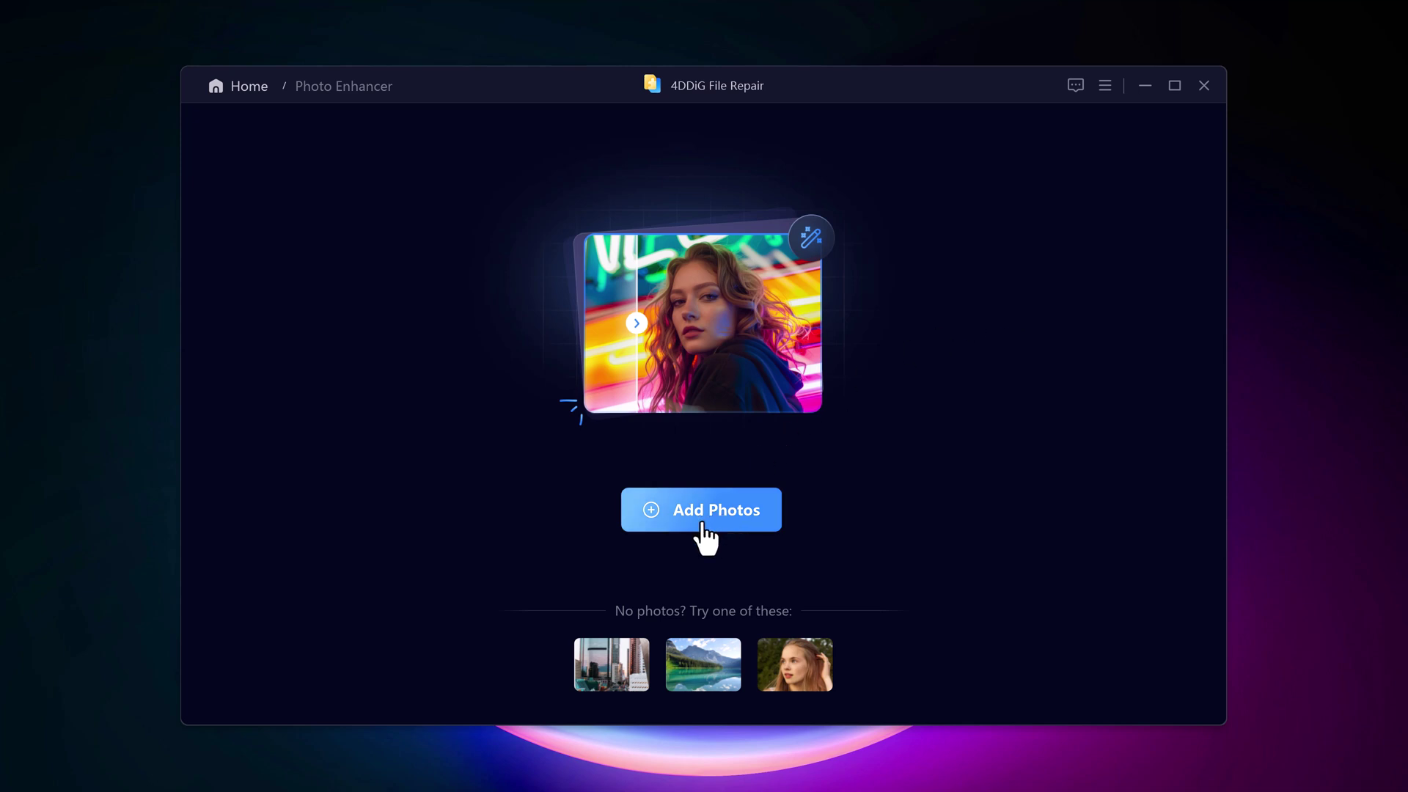
click(796, 690)
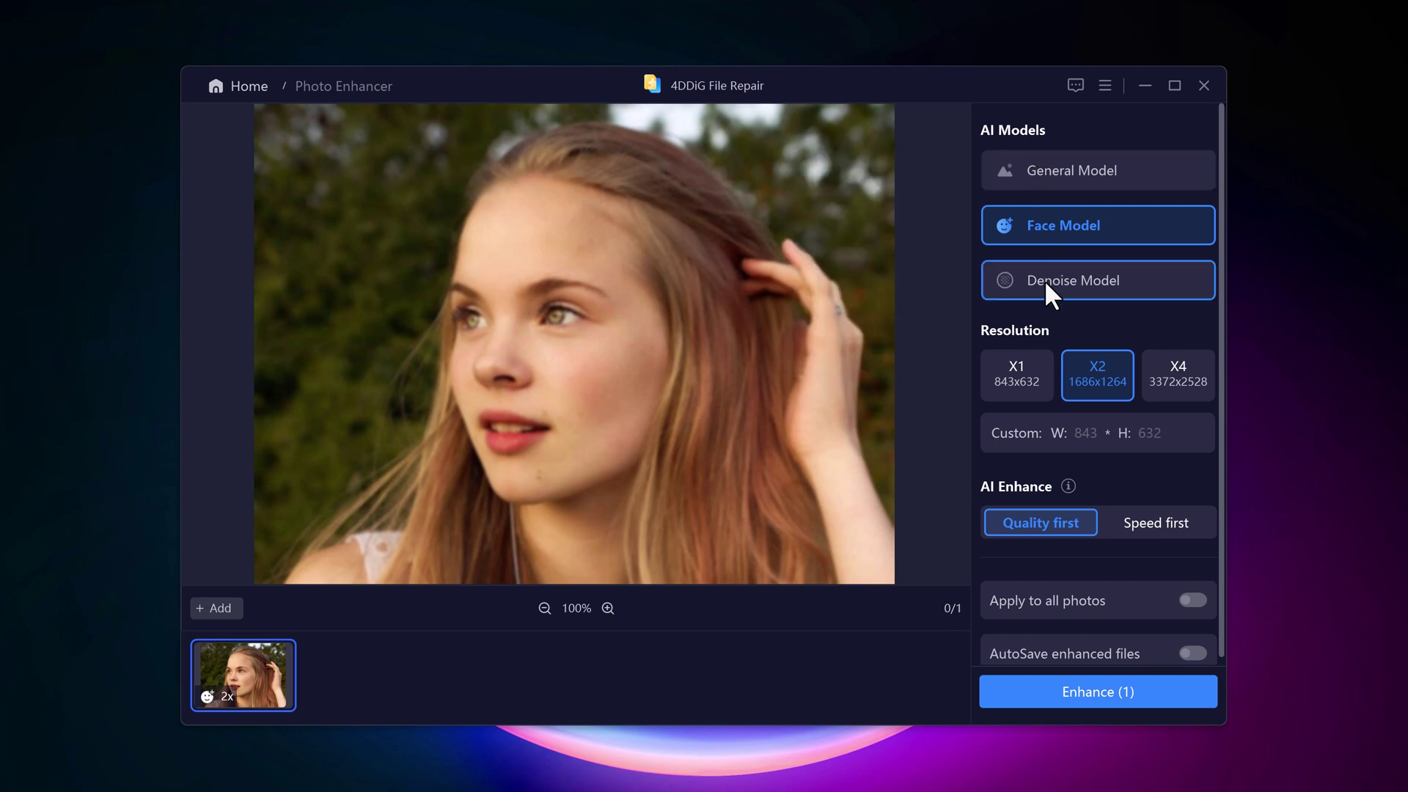
mouse_move(1047, 284)
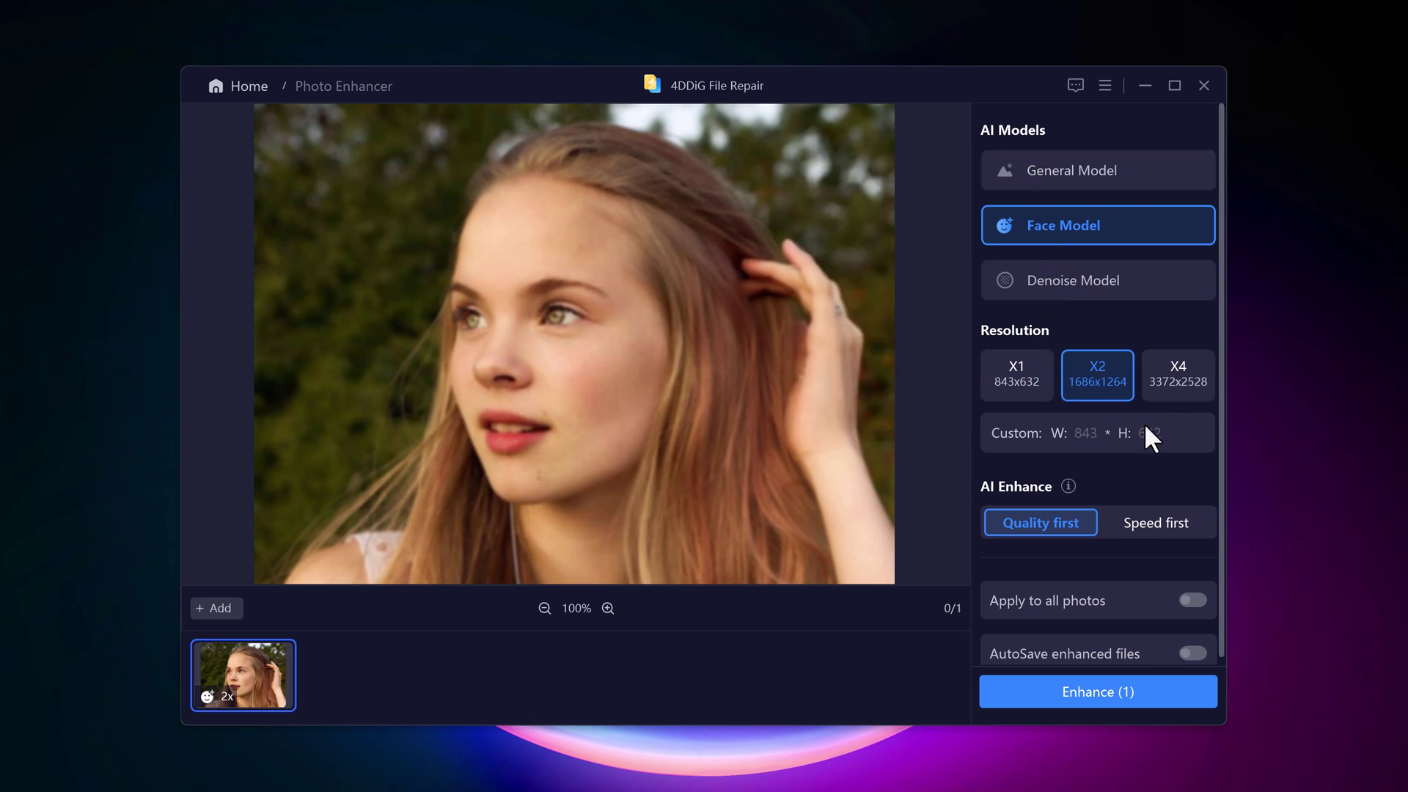
click(1110, 721)
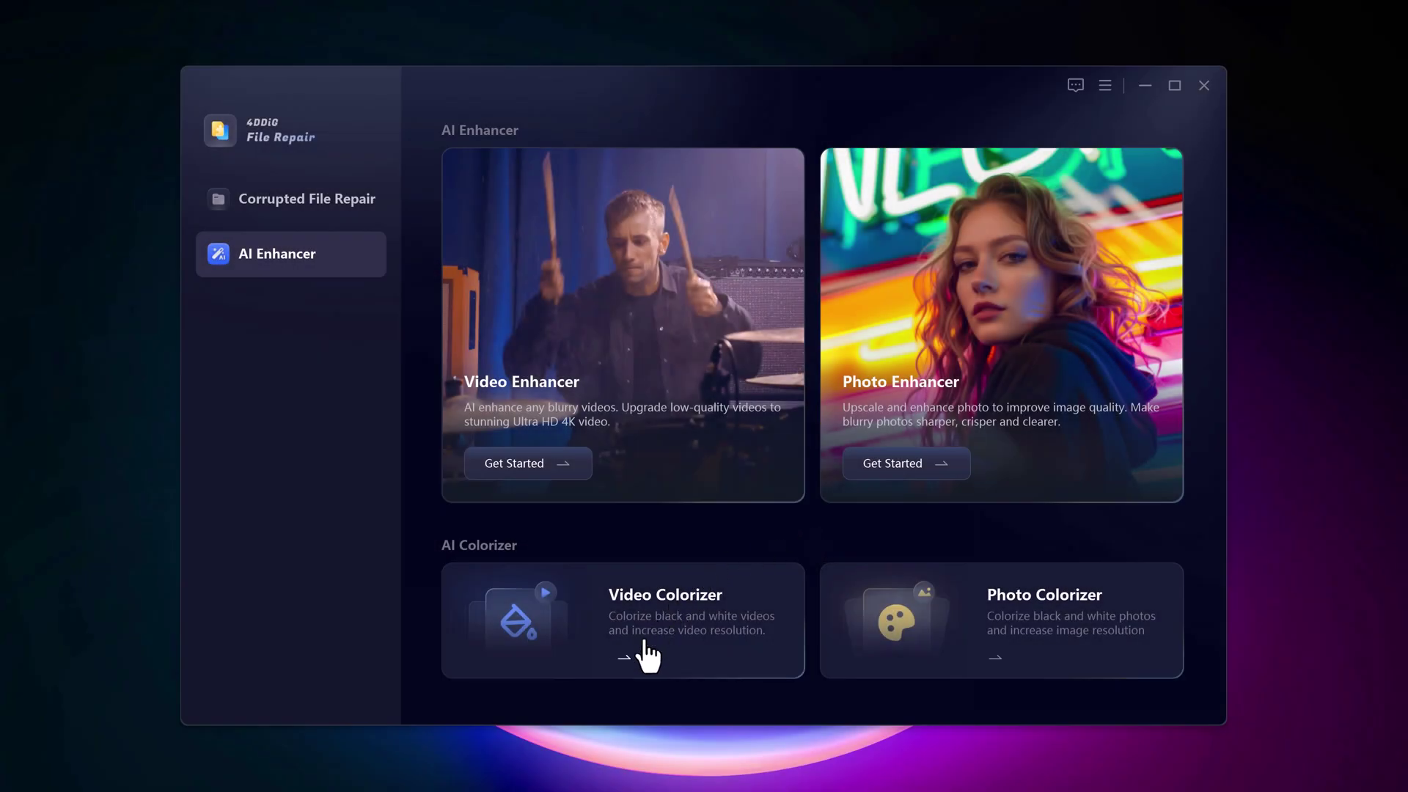
- Colorize the black-and-white couple sample video with Face Model at X2 3840x2160
click(550, 654)
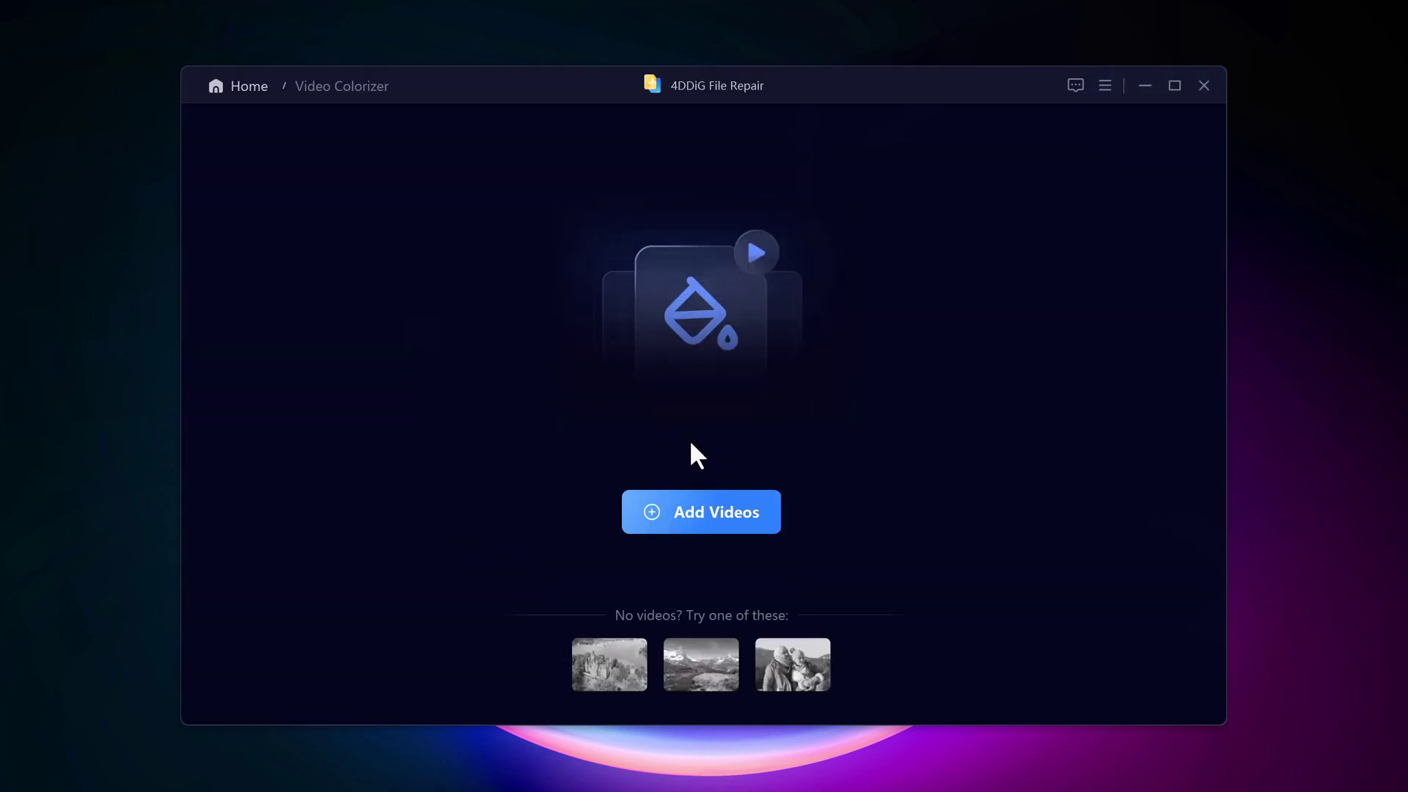
click(798, 664)
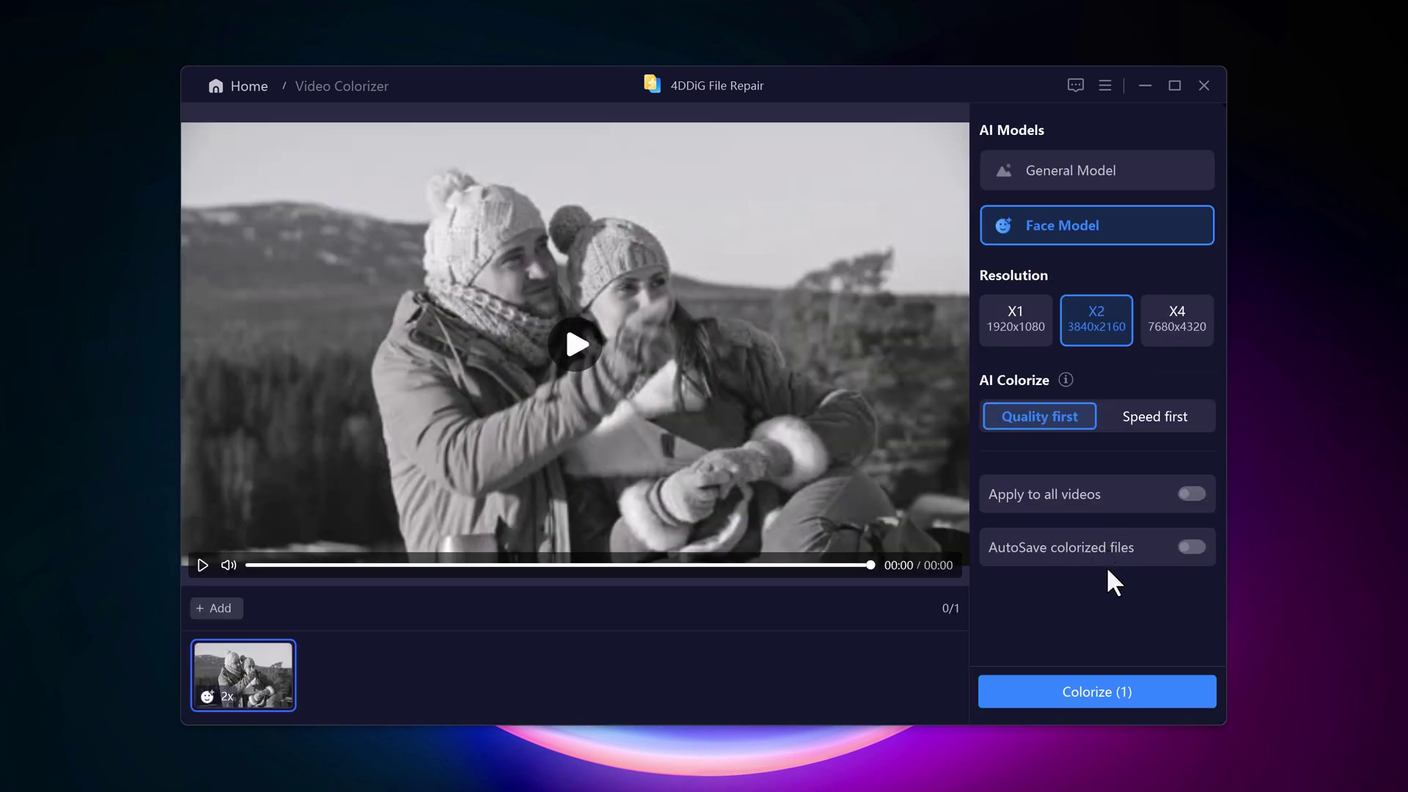
click(1108, 693)
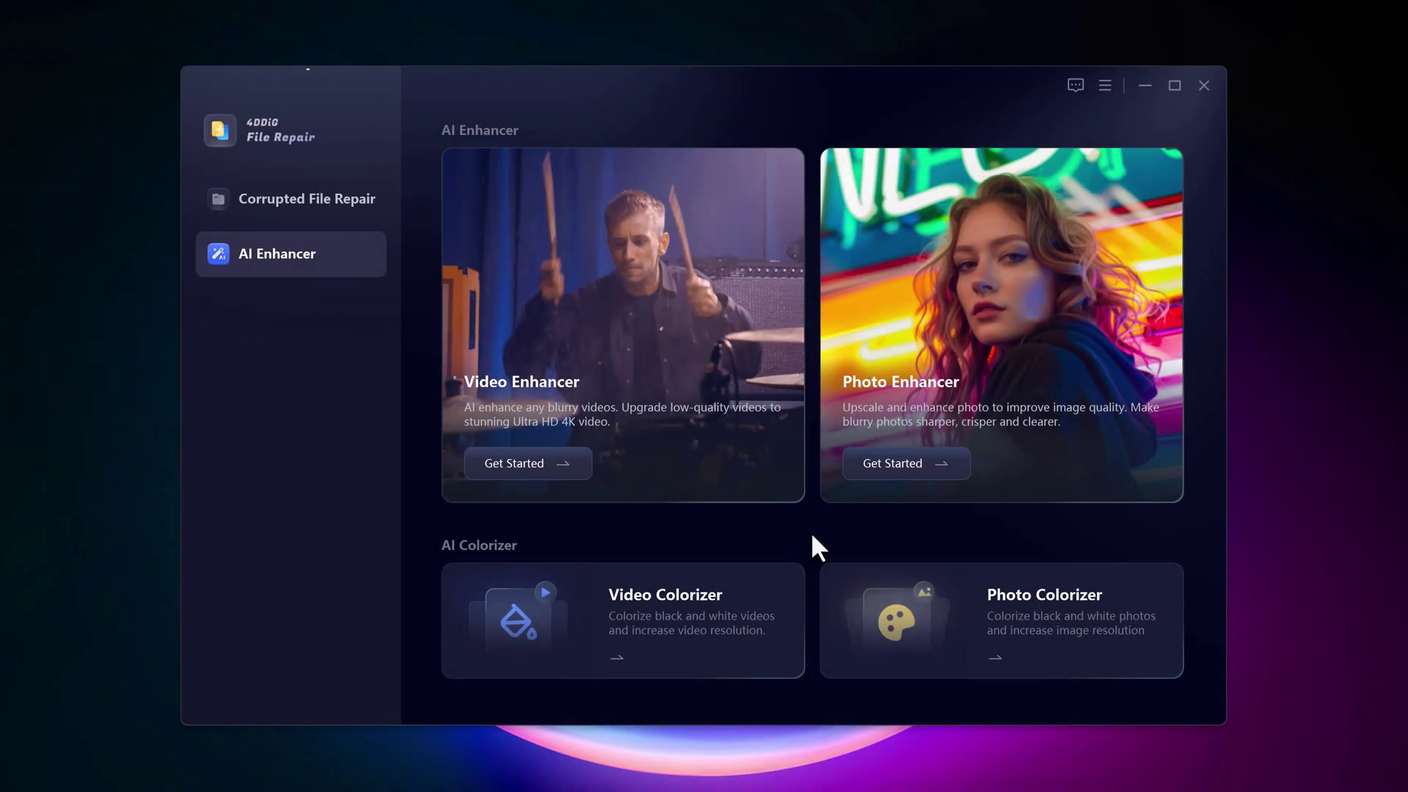
- Start colorizing sample portrait PhotoColorizer3.jpg with Face Model at X2 1764x1324
click(896, 638)
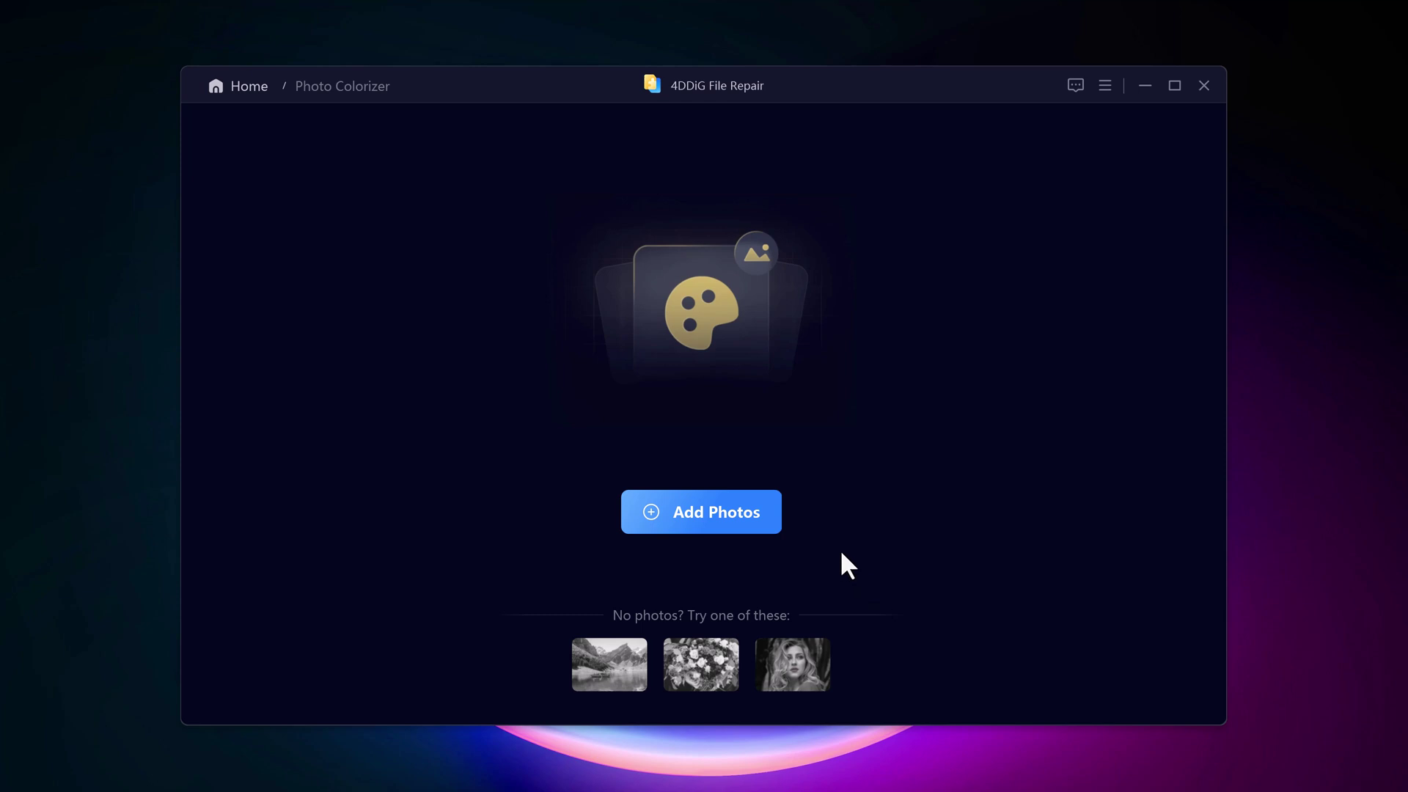
click(805, 624)
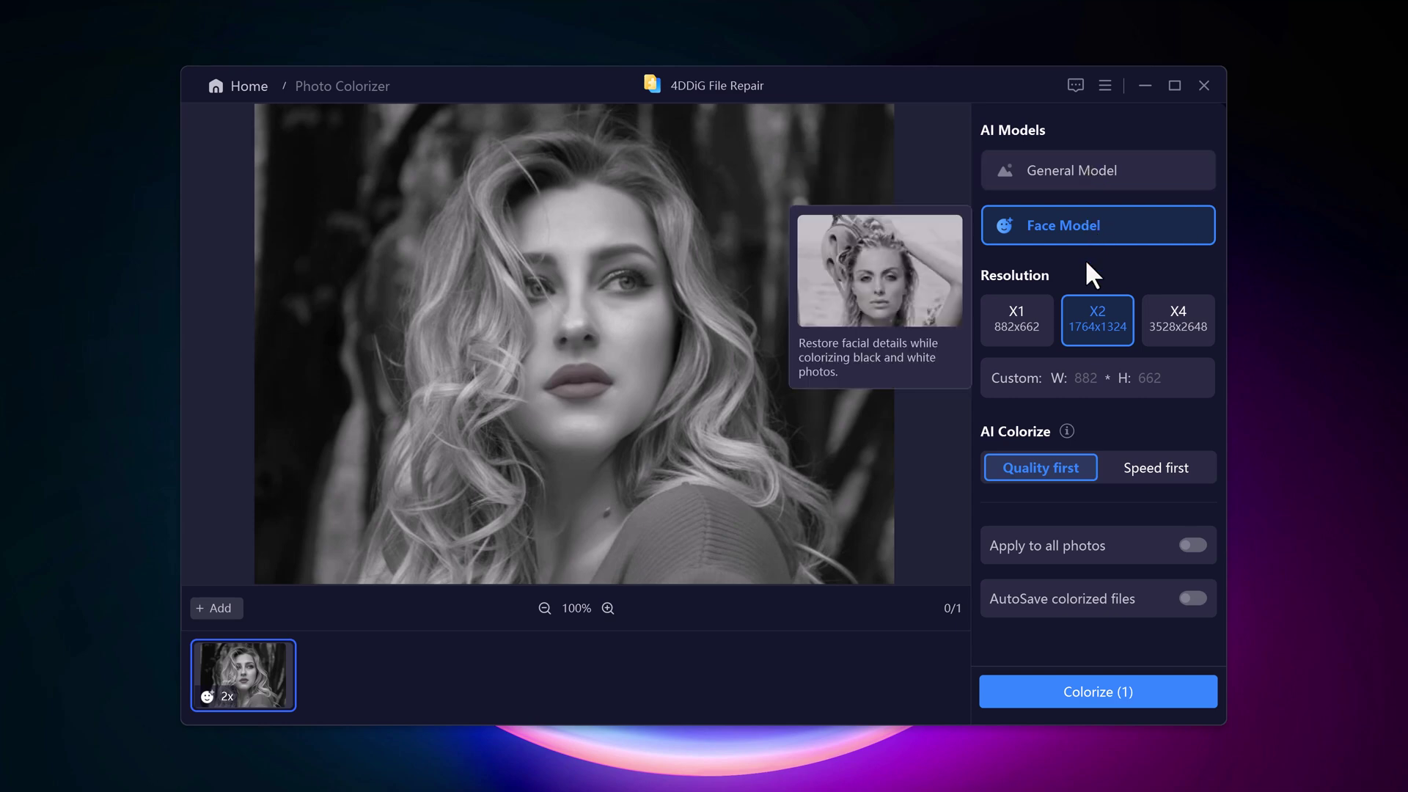
click(1095, 705)
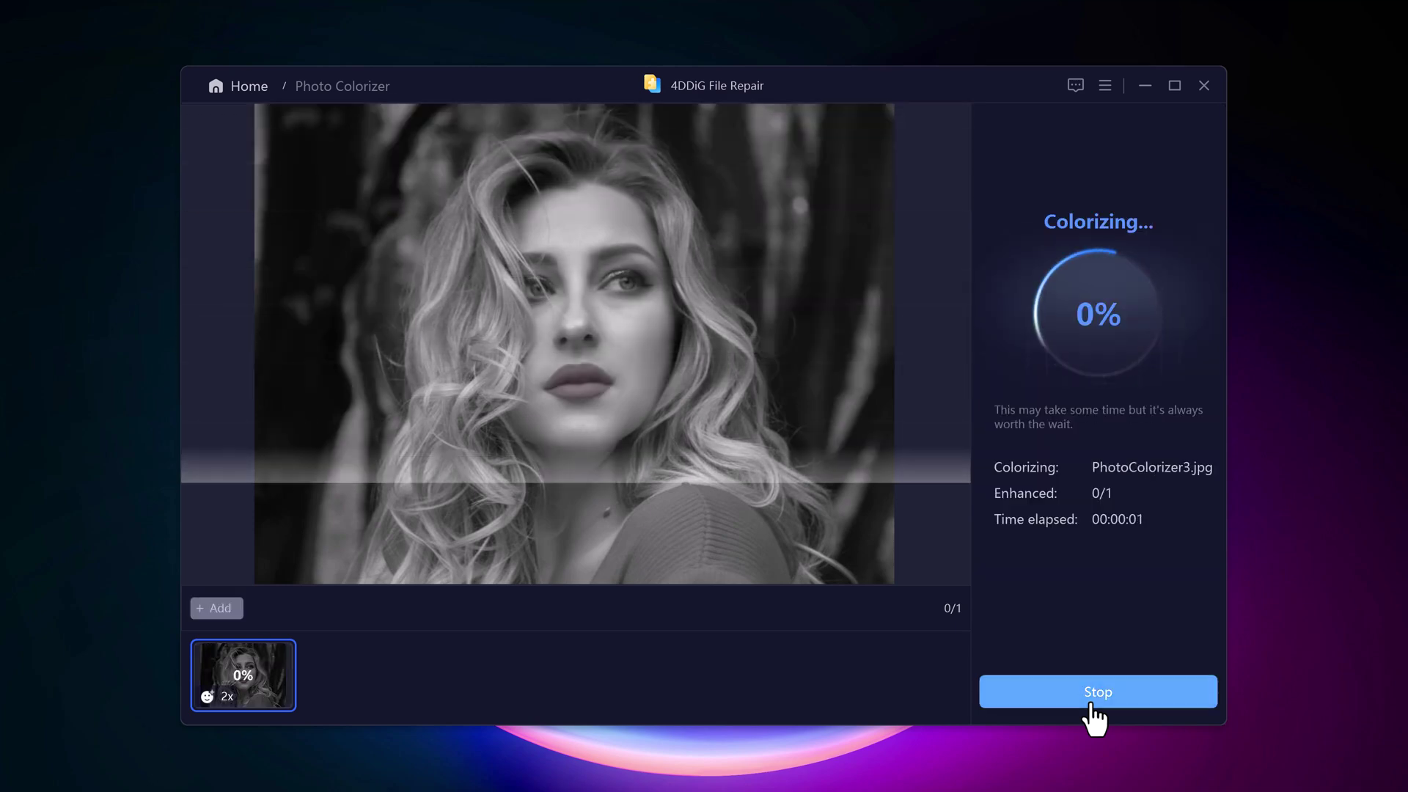